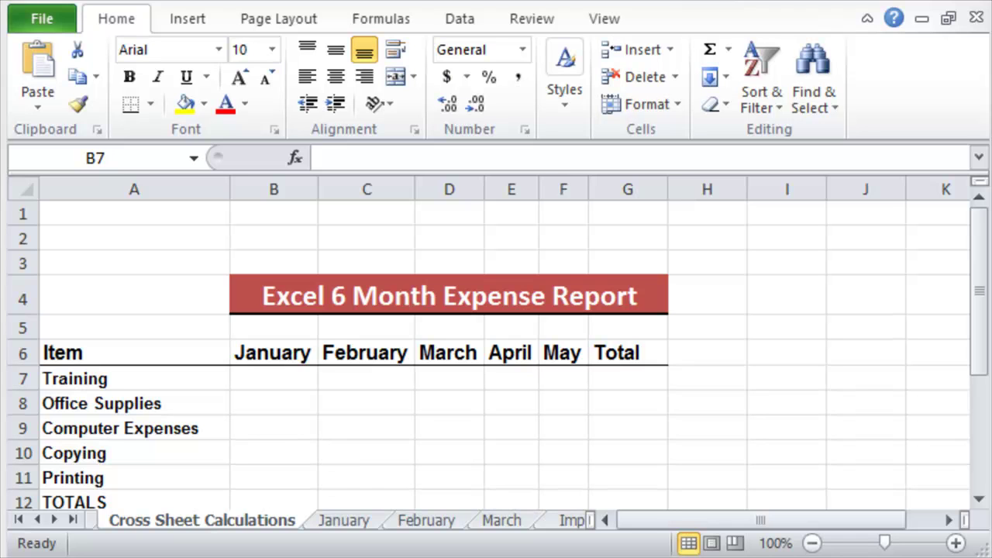
Look through the January, February and March sheets, then return to the summary sheet
left_click(361, 527)
left_click(437, 525)
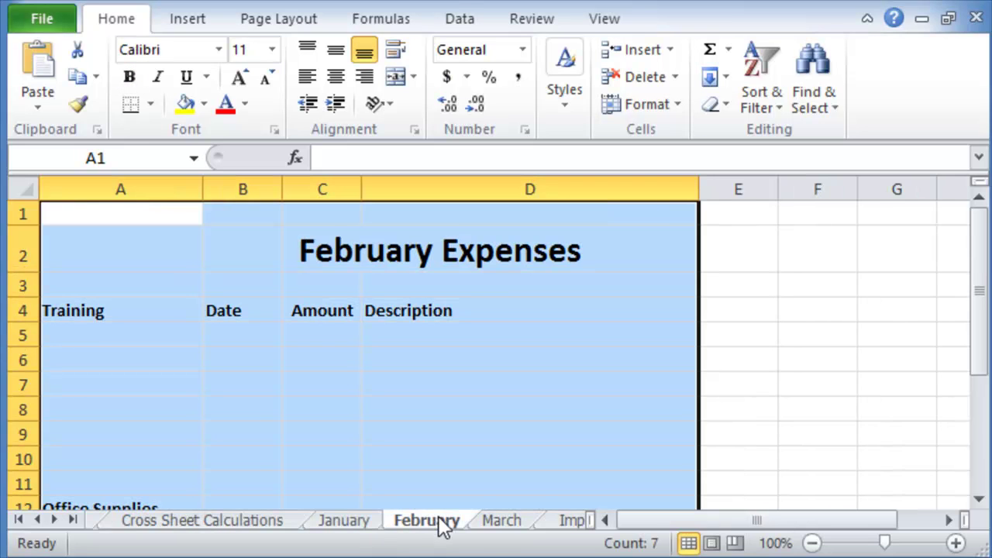
left_click(495, 527)
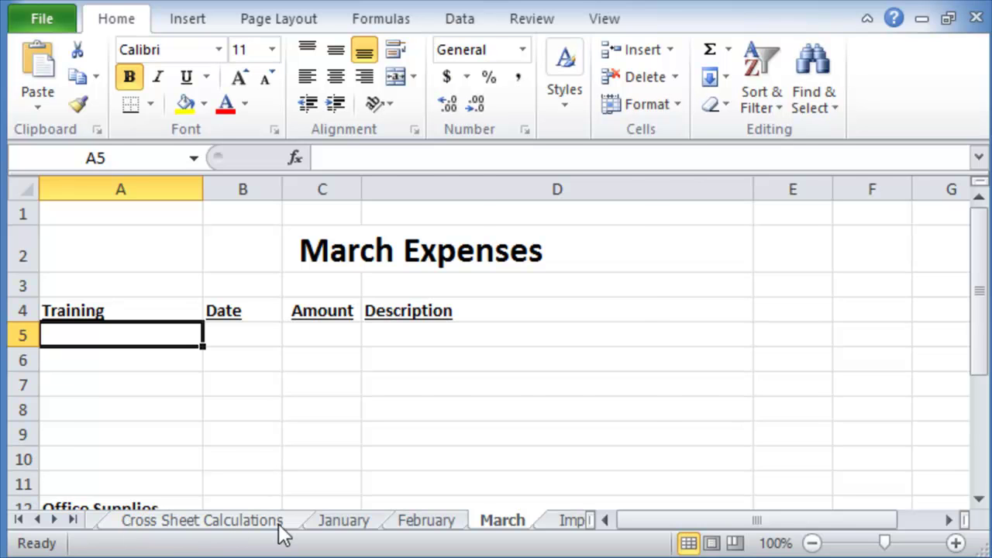
left_click(203, 520)
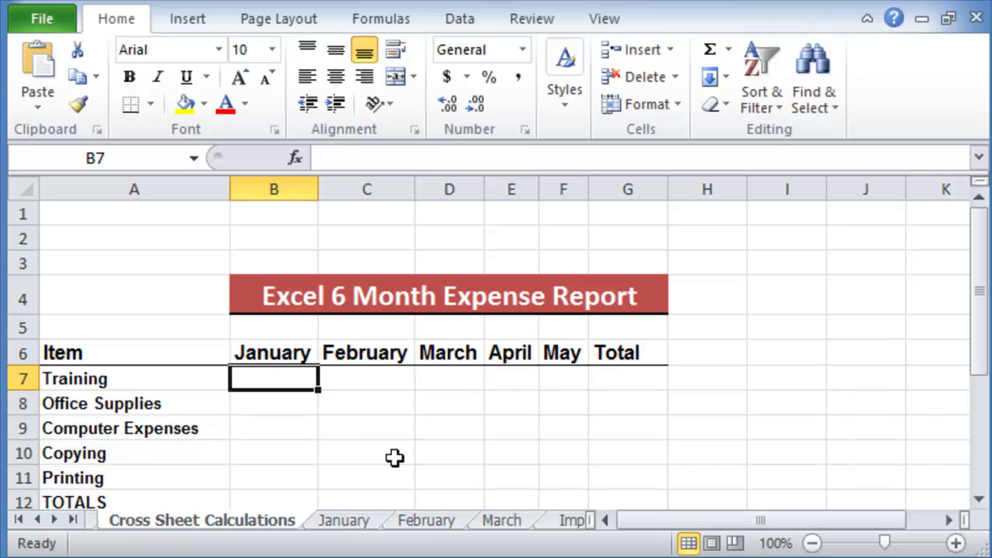
left_click(343, 522)
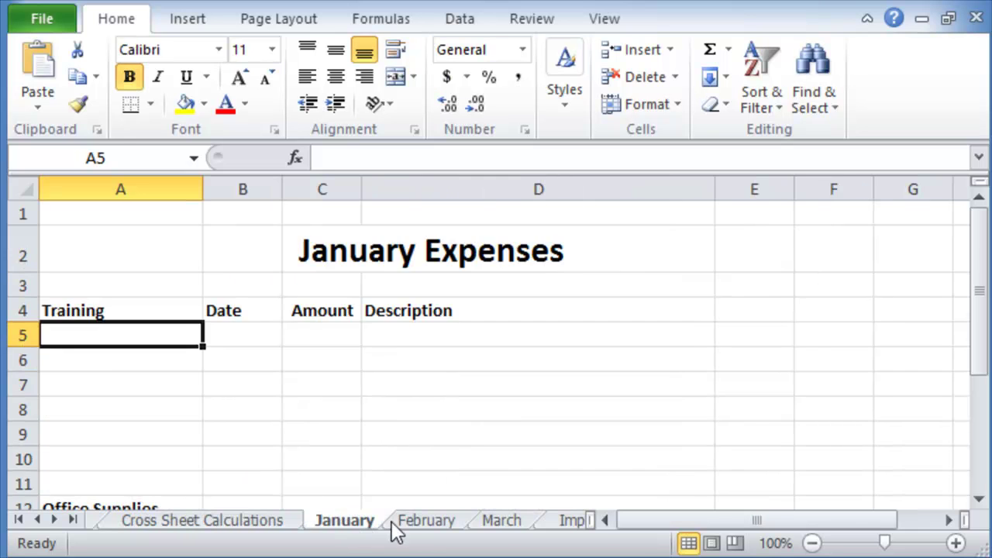
left_click(415, 524)
left_click(501, 524)
left_click(324, 525)
left_click(231, 525)
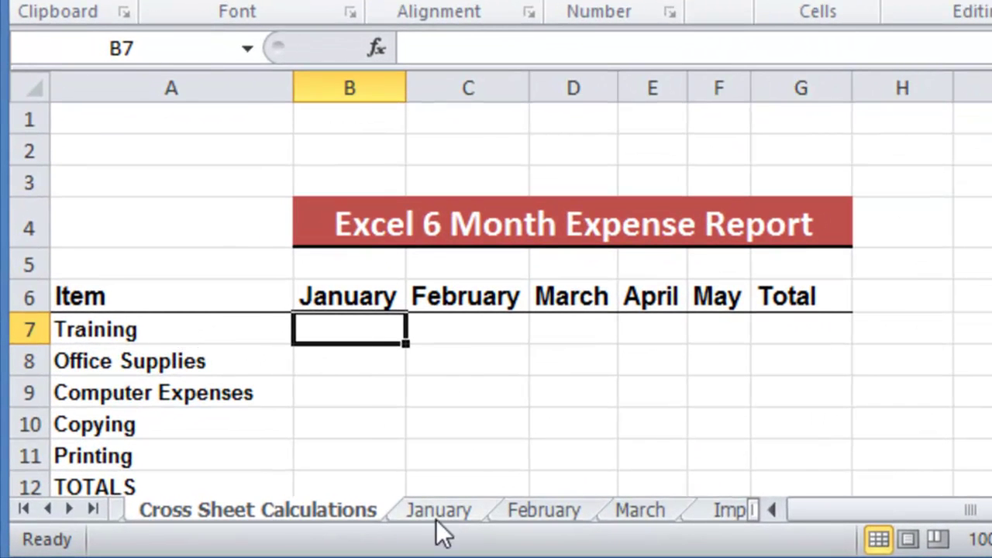
Inspect January's Date, Amount and Description columns, then select the summary's January Computer Expenses cell
left_click(407, 514)
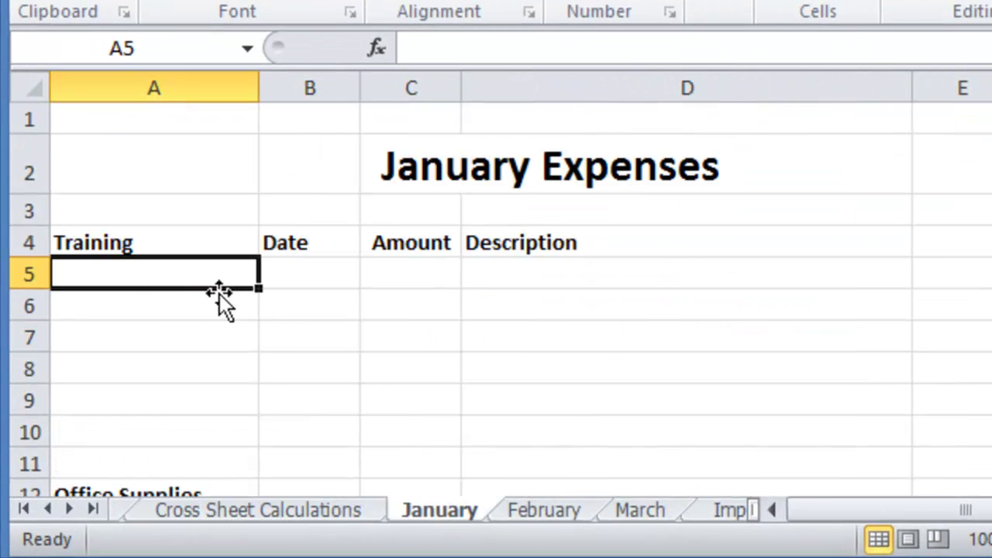
left_click(311, 286)
left_click(410, 289)
left_click(550, 281)
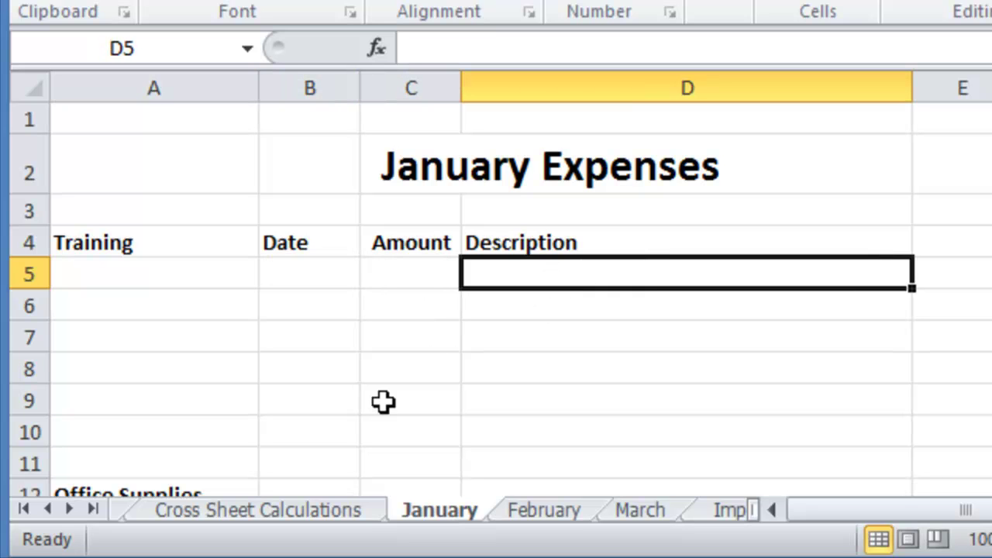
left_click(310, 510)
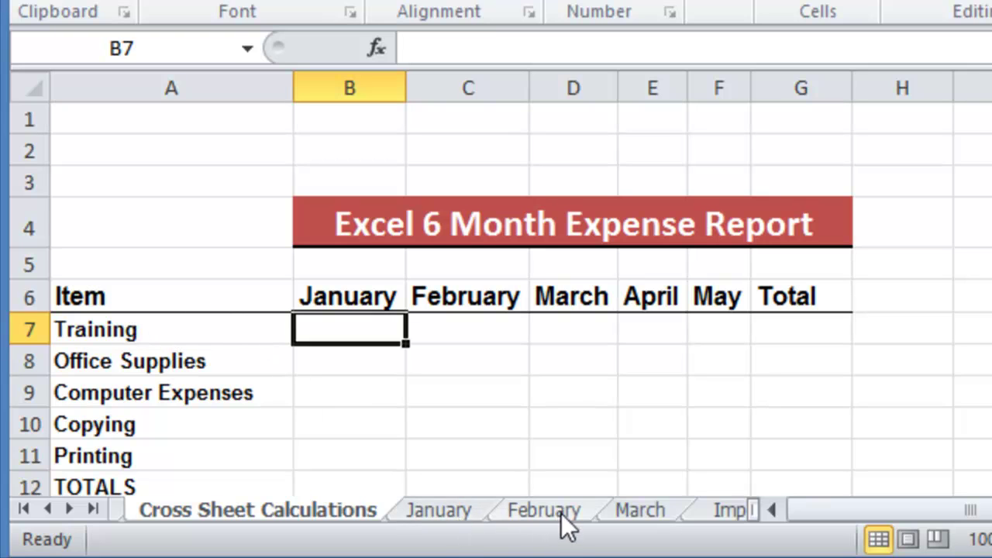
left_click(320, 392)
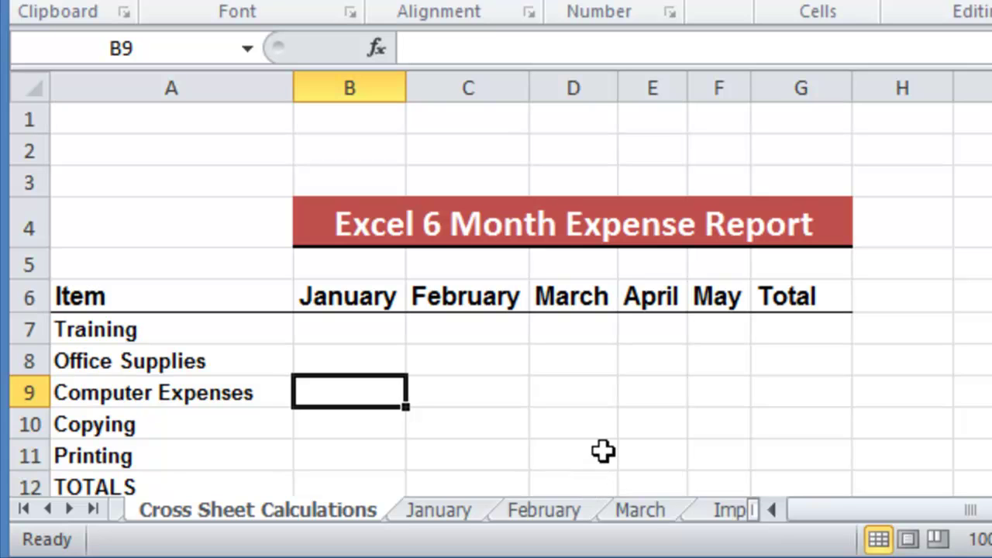
Enter 40 in I5 and put the formula =I5 in J8
left_click(975, 264)
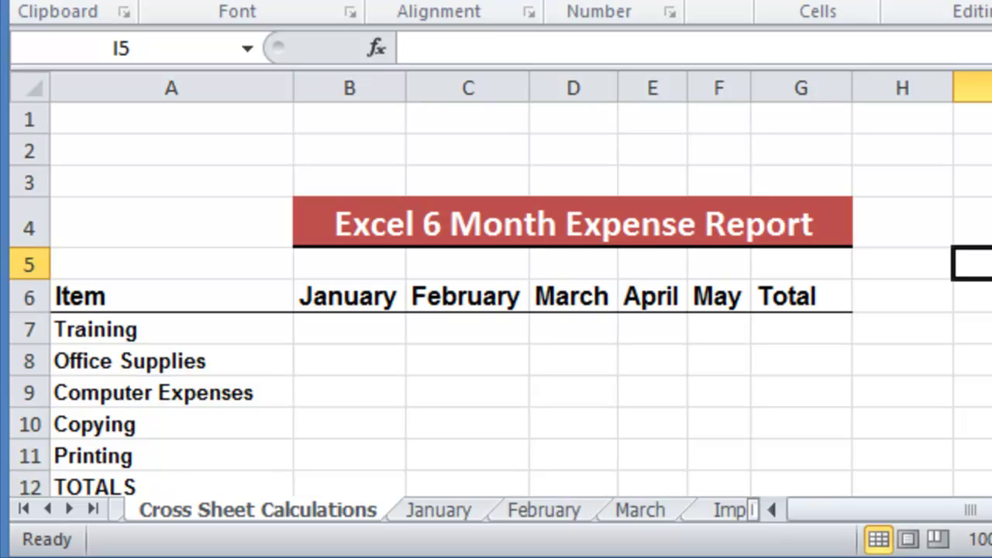
type("40")
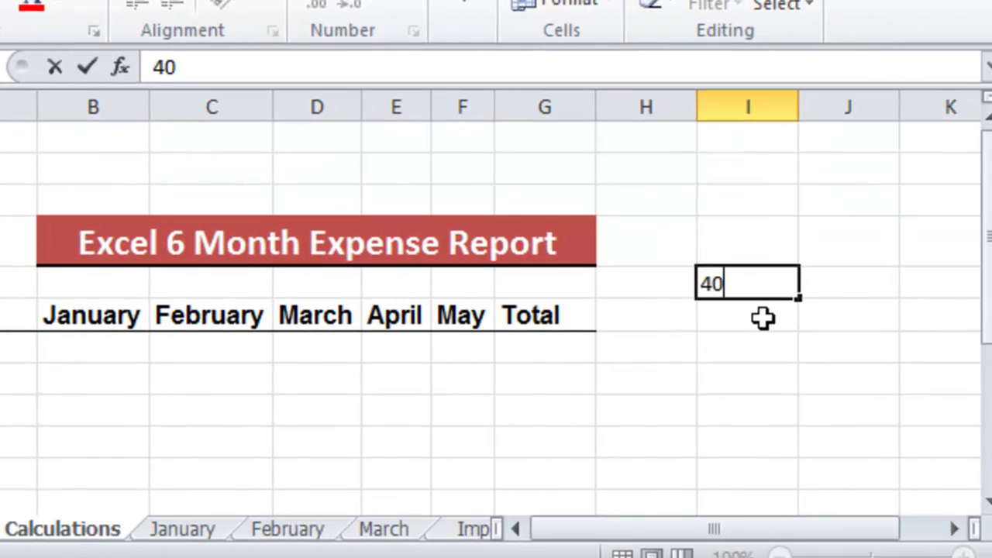
key("Return")
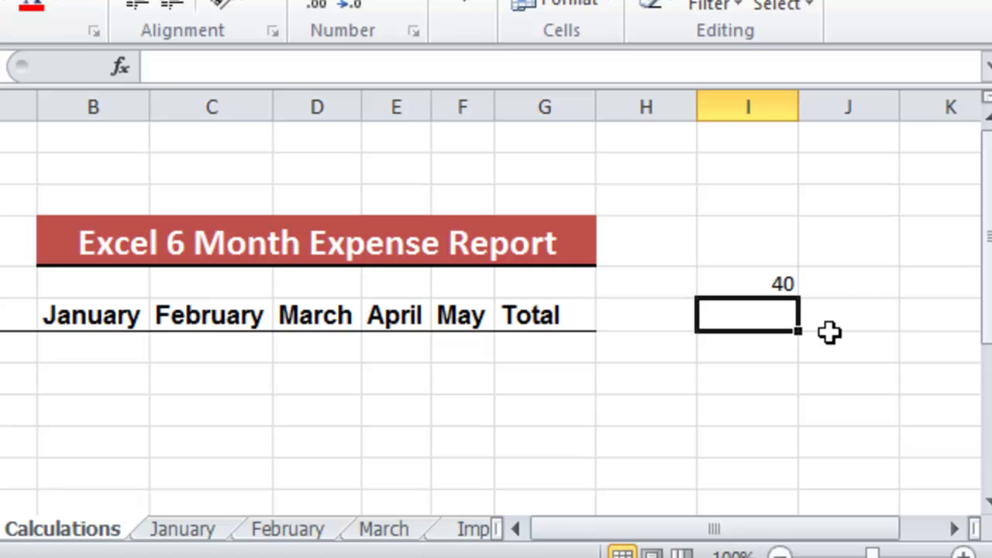
left_click(835, 378)
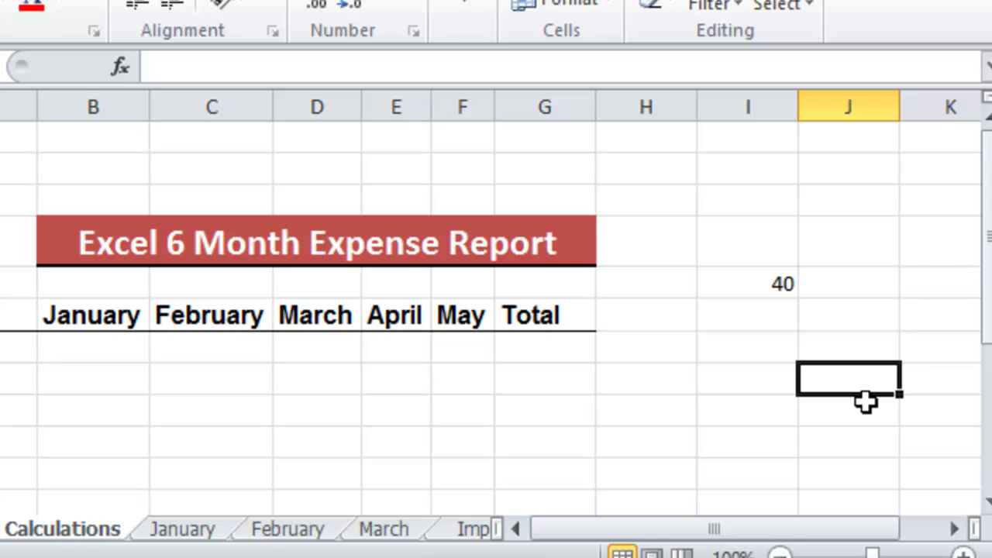
type("=")
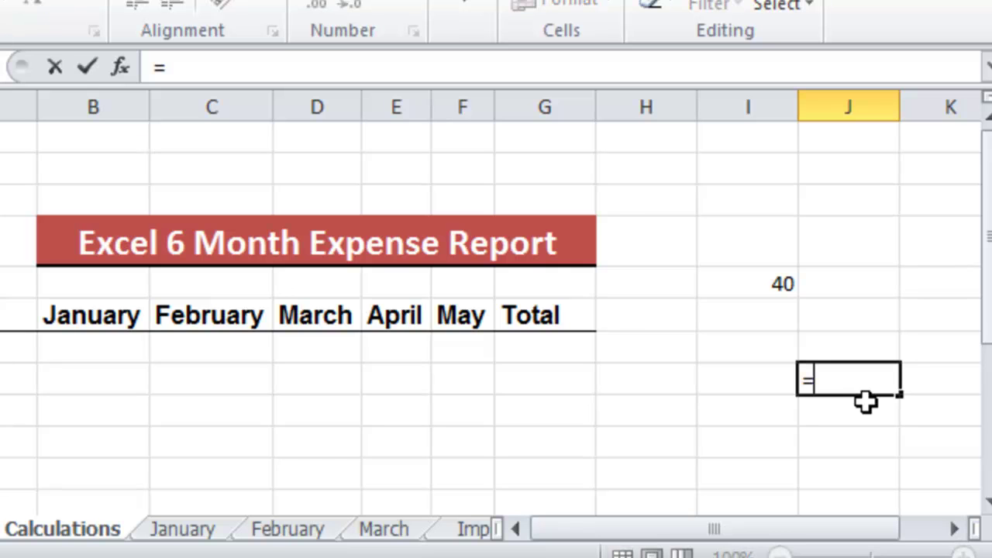
left_click(767, 285)
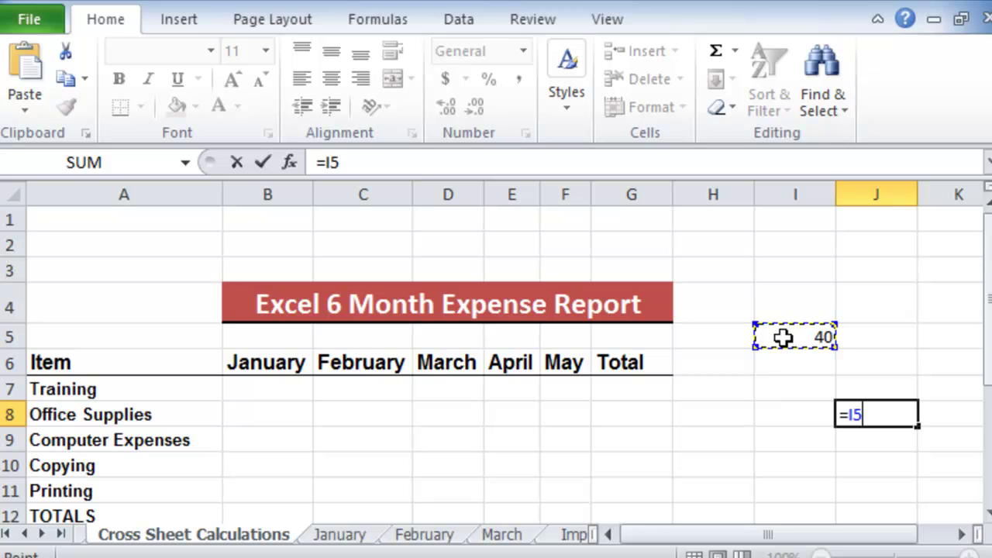
key("Return")
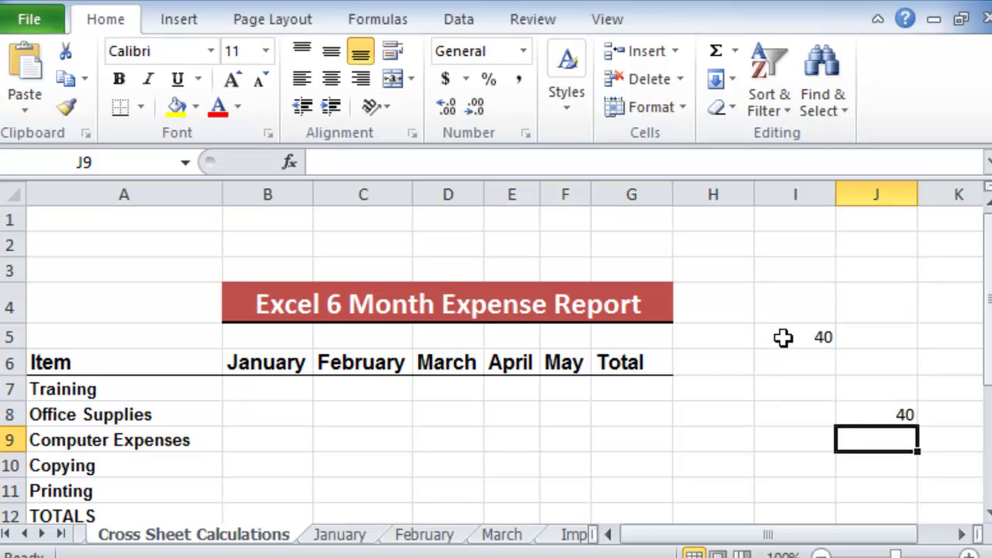
left_click(886, 414)
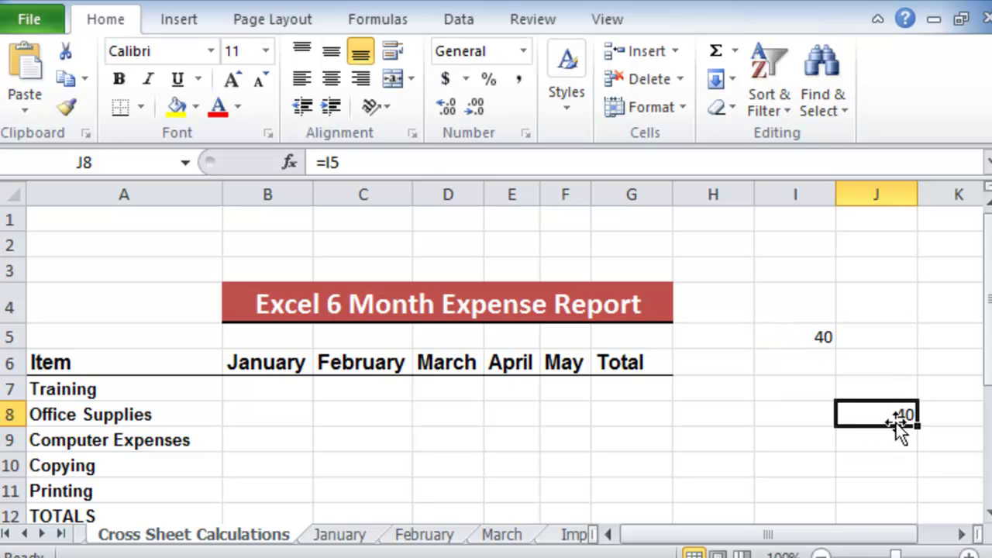
Change I5 to 50 and confirm J8 now shows 50
left_click(820, 336)
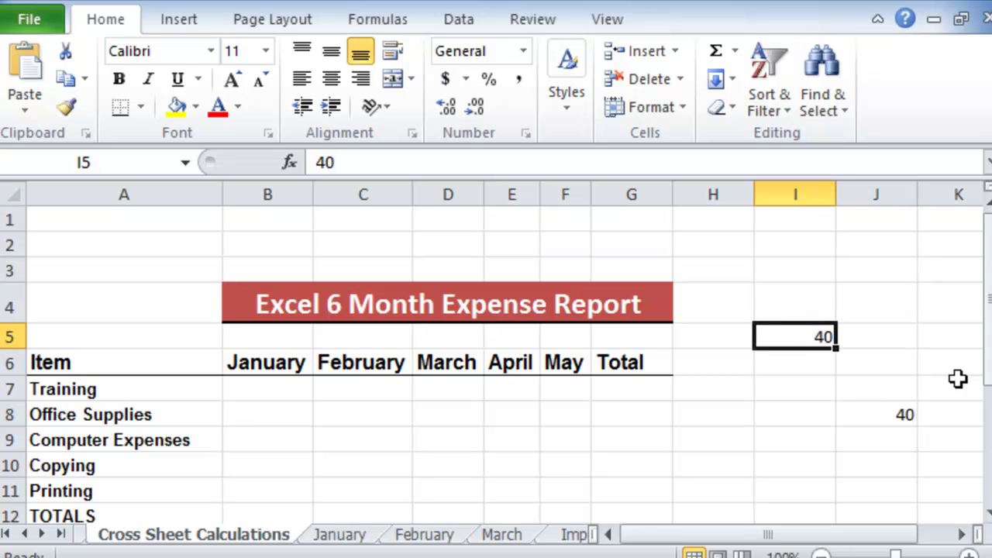
type("50")
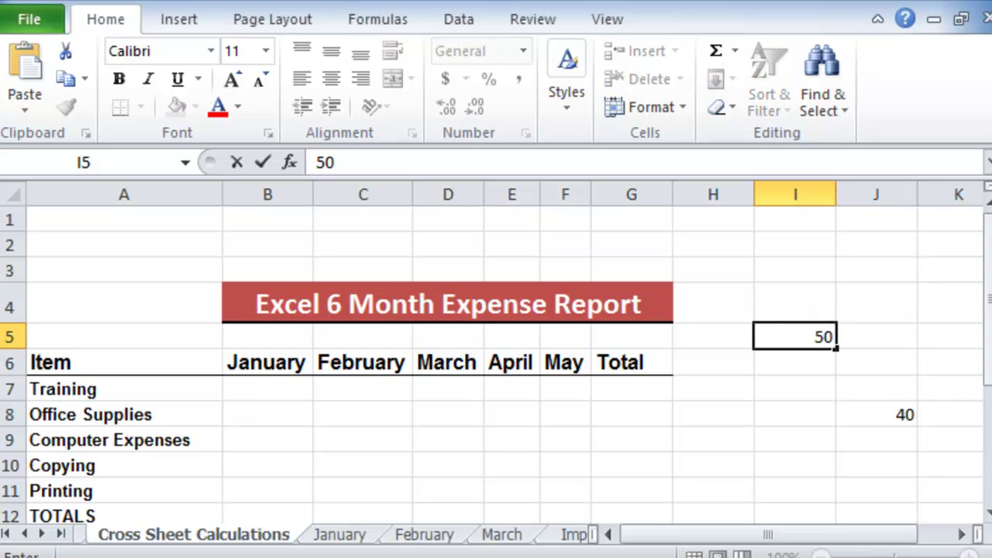
key("Return")
left_click(894, 412)
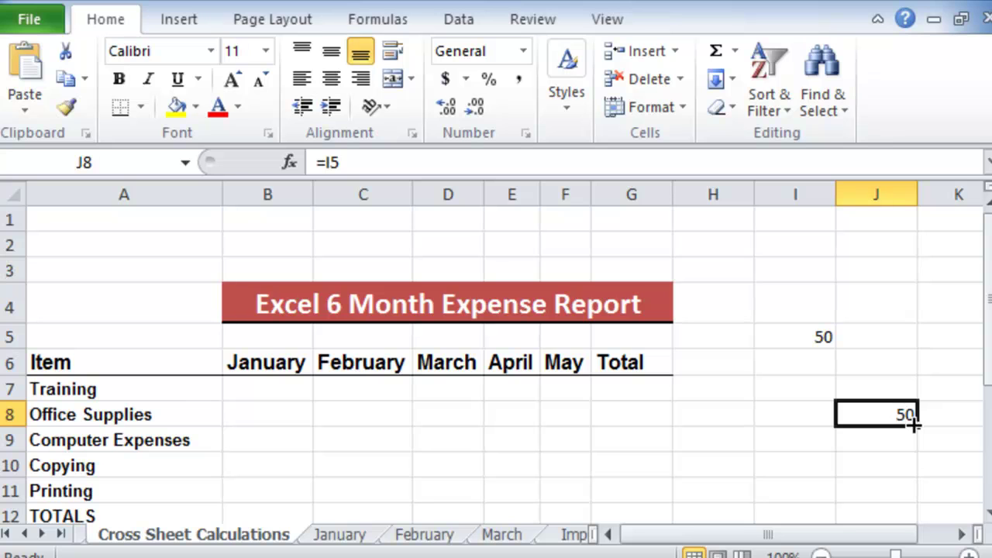
Enter Excel as the first January training item in A5
left_click(348, 535)
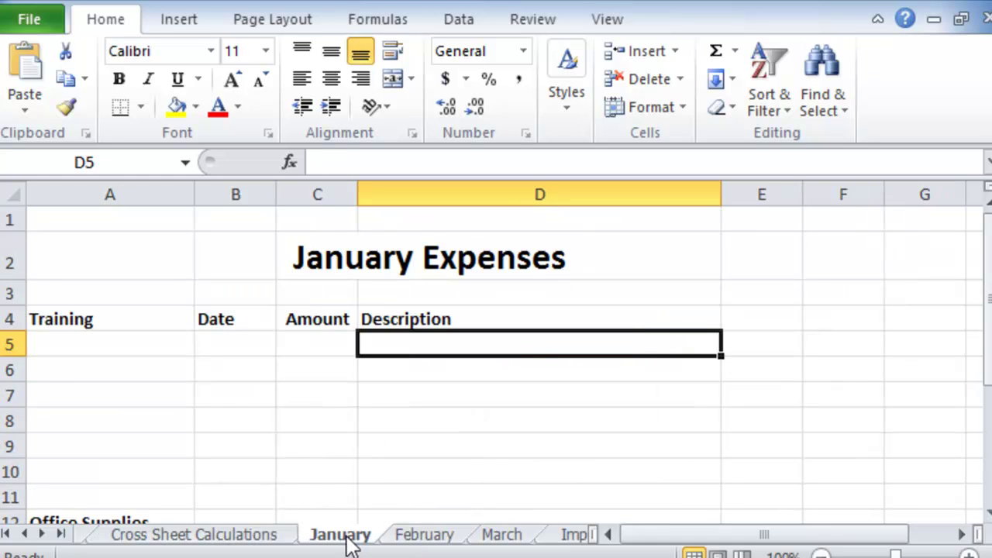
left_click(116, 353)
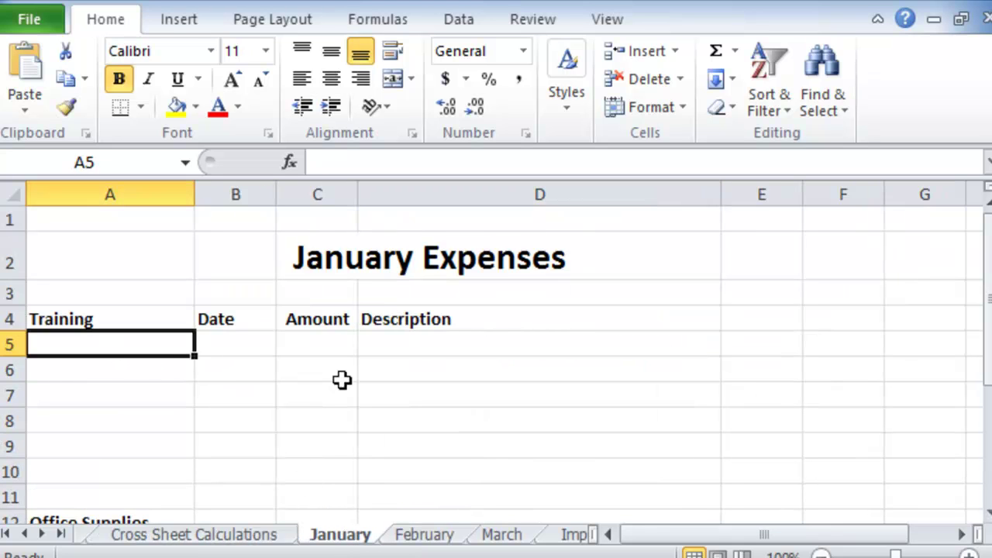
type("Excel")
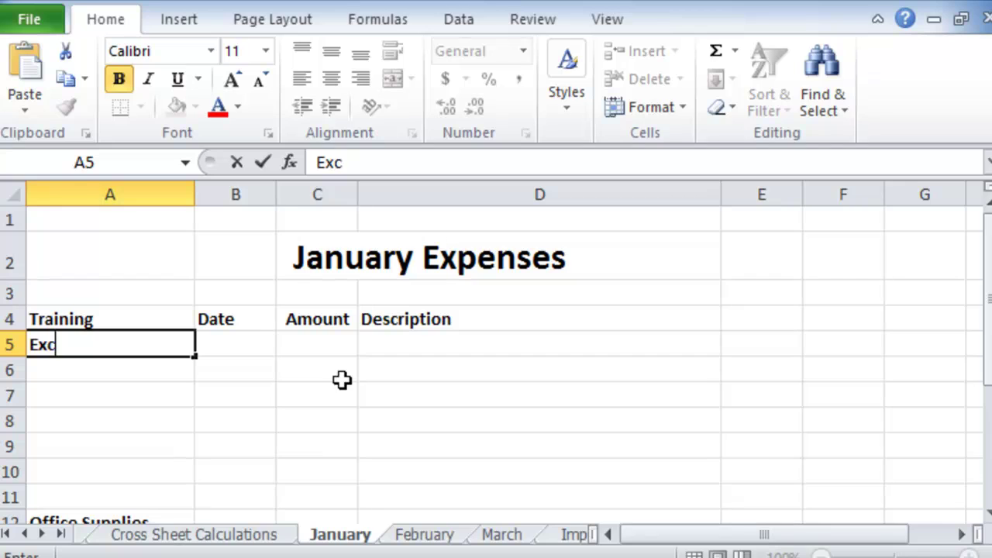
key("Tab")
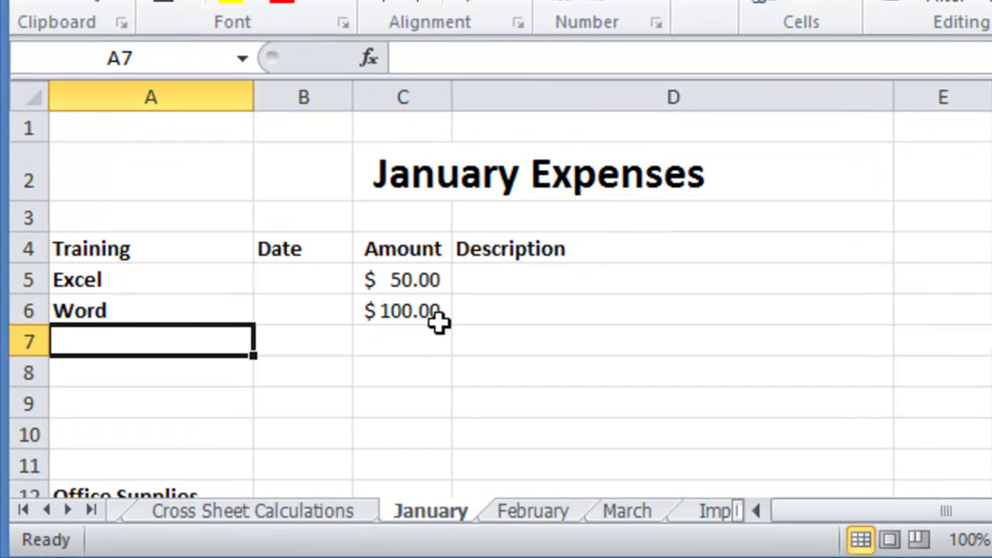
Label B3 'Total for training' and begin a =SUM formula in C3
left_click(317, 215)
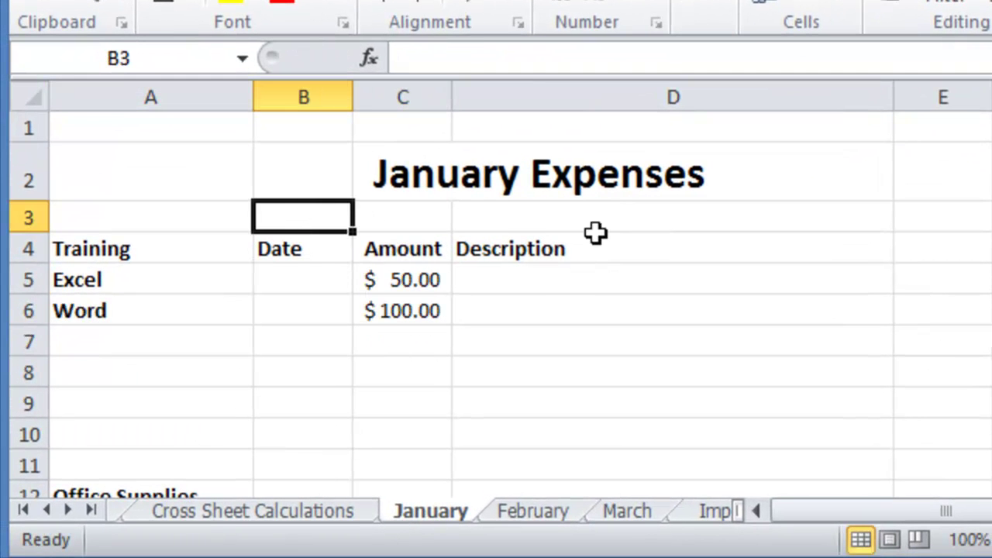
type("Total for training")
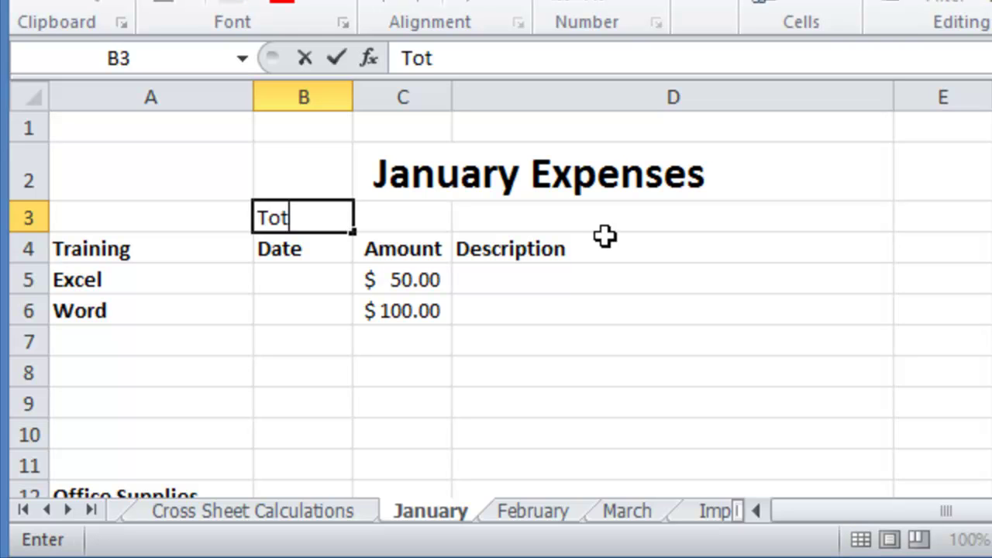
key("Tab")
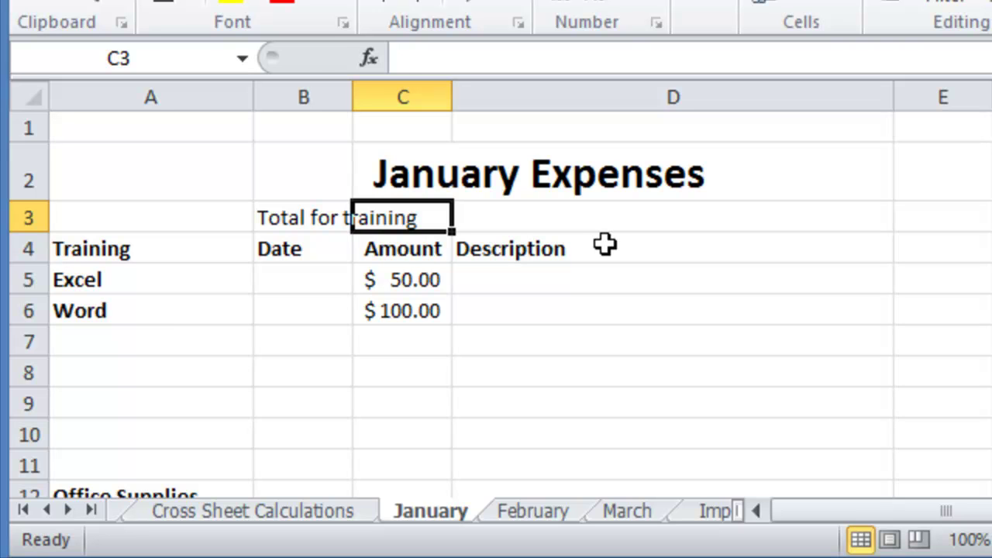
type("=")
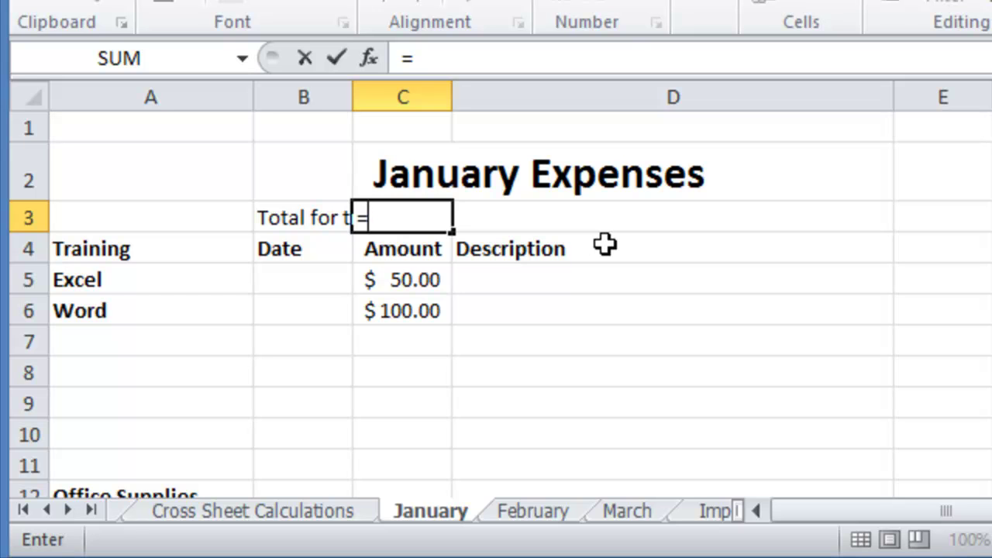
type("sum(")
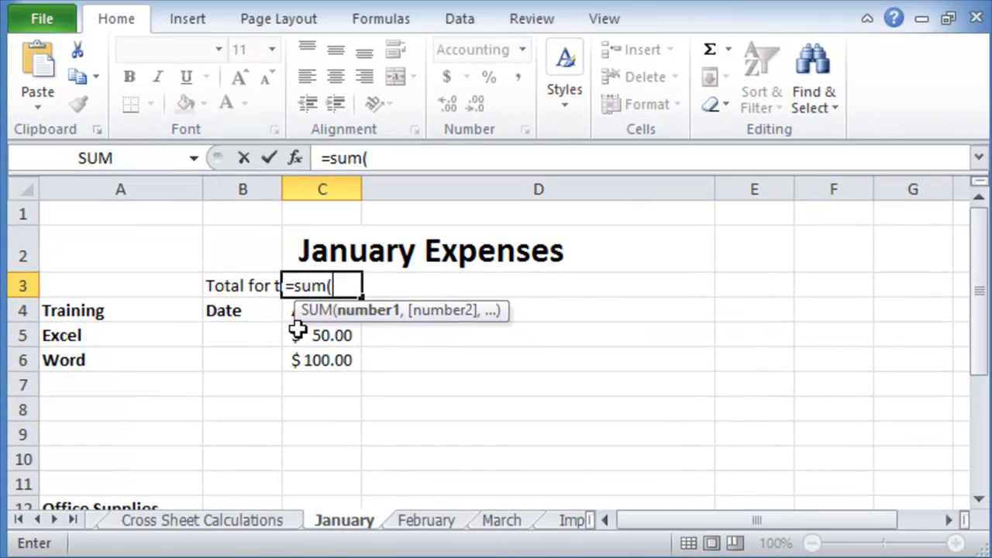
Complete the training total in C3 as the SUM of C5:C11
left_click_drag(299, 330, 318, 485)
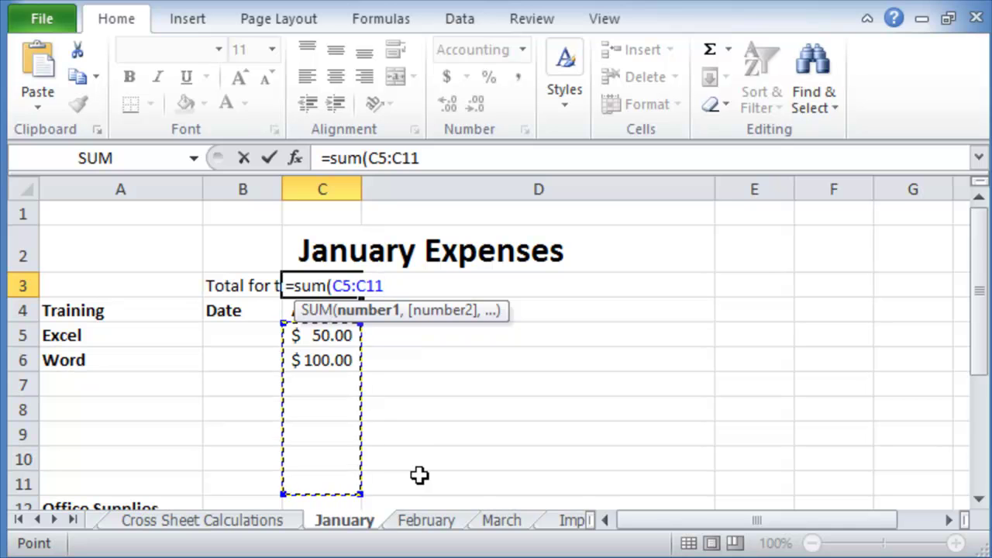
key("Return")
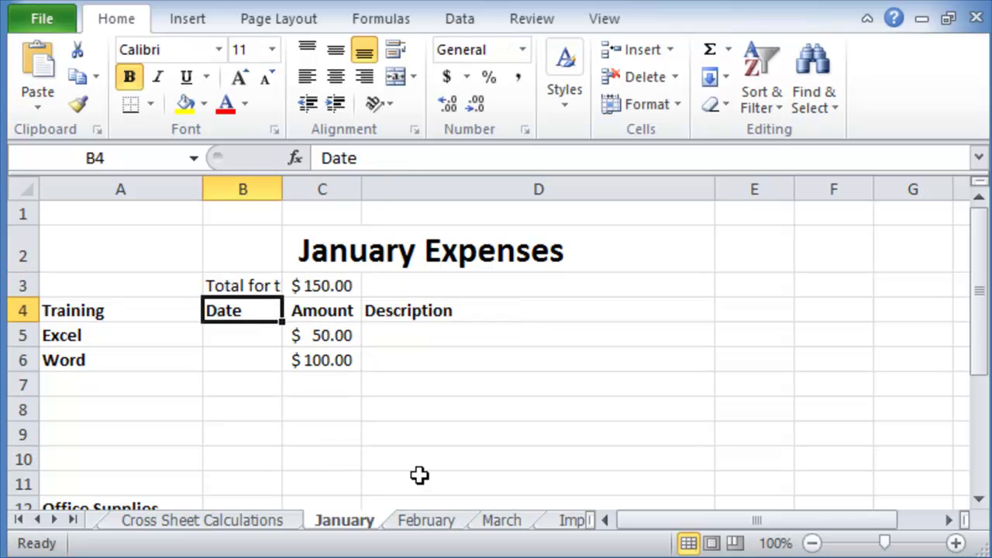
left_click(333, 285)
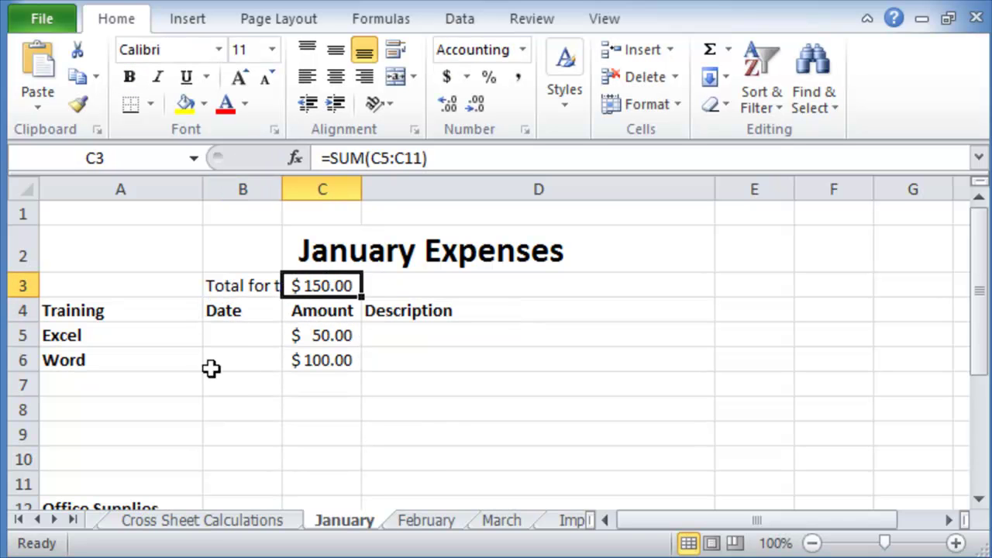
Add a PowerPoint training entry of 100 in row 7, raising the total to $250.00
left_click(190, 385)
type("PowerPoint")
key("Tab")
key("Tab")
type("100")
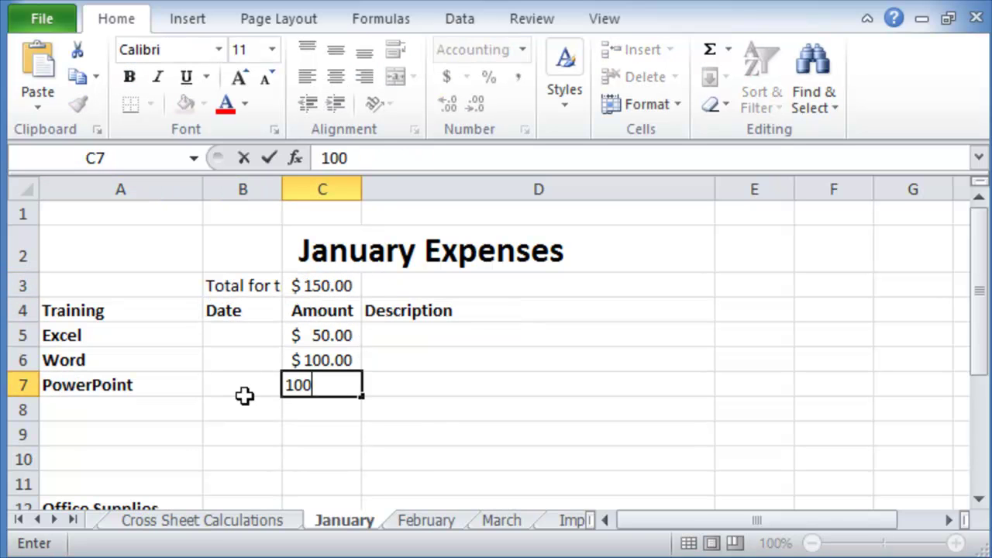
key("Return")
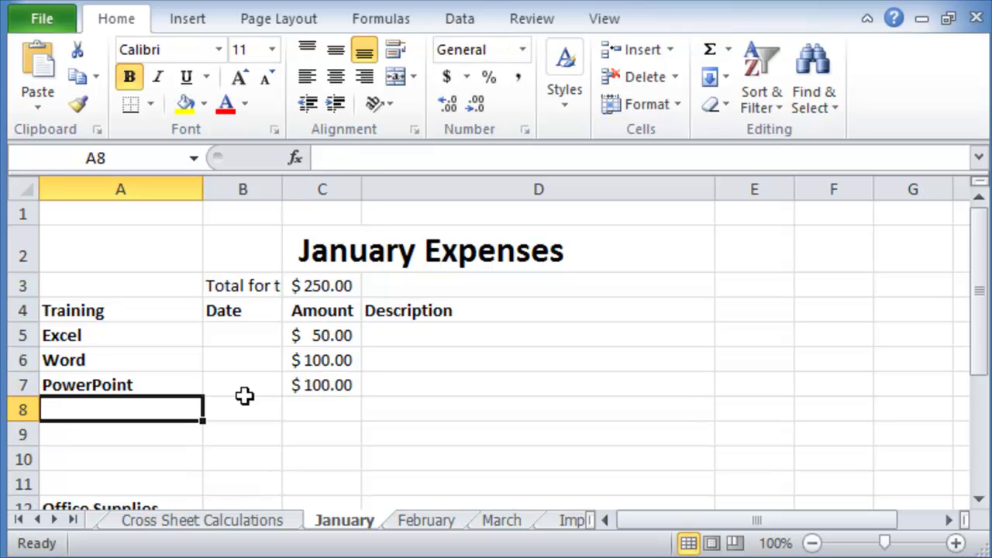
left_click(323, 285)
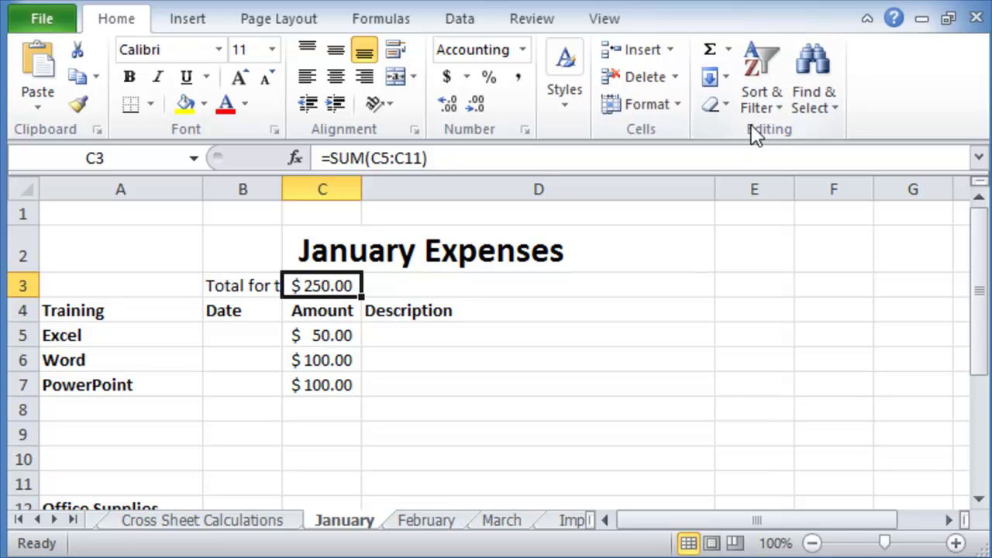
Enter Pencils 70, Paper 80 and Paper Clips 100 as Office Supplies items in rows 13–15
left_click(726, 50)
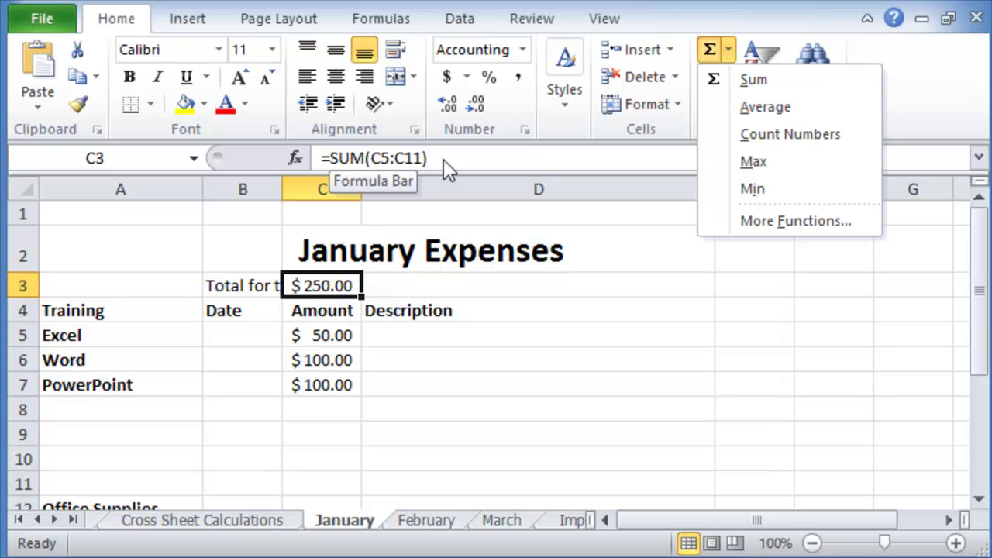
left_click(322, 335)
scroll(364, 359, "down", 1)
scroll(271, 383, "down", 1)
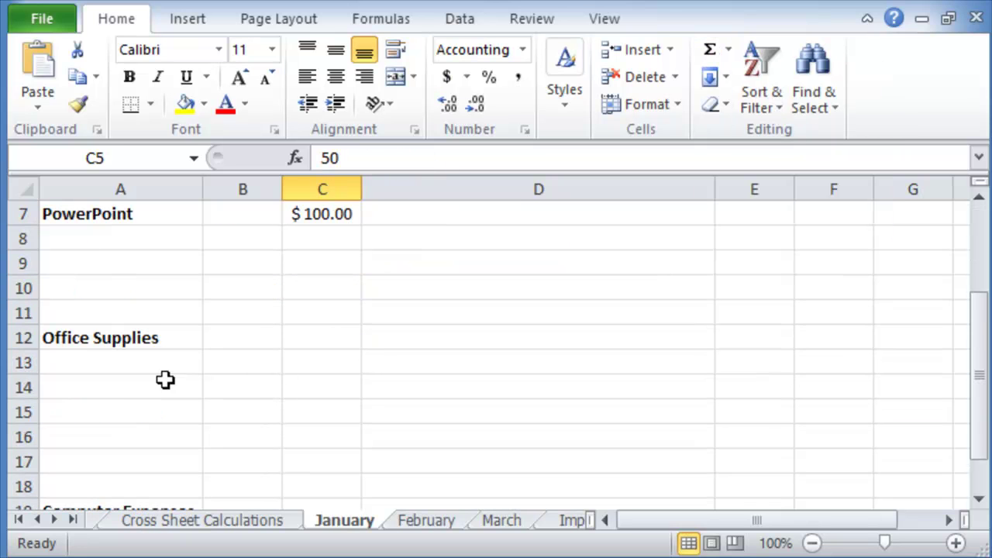
left_click(106, 363)
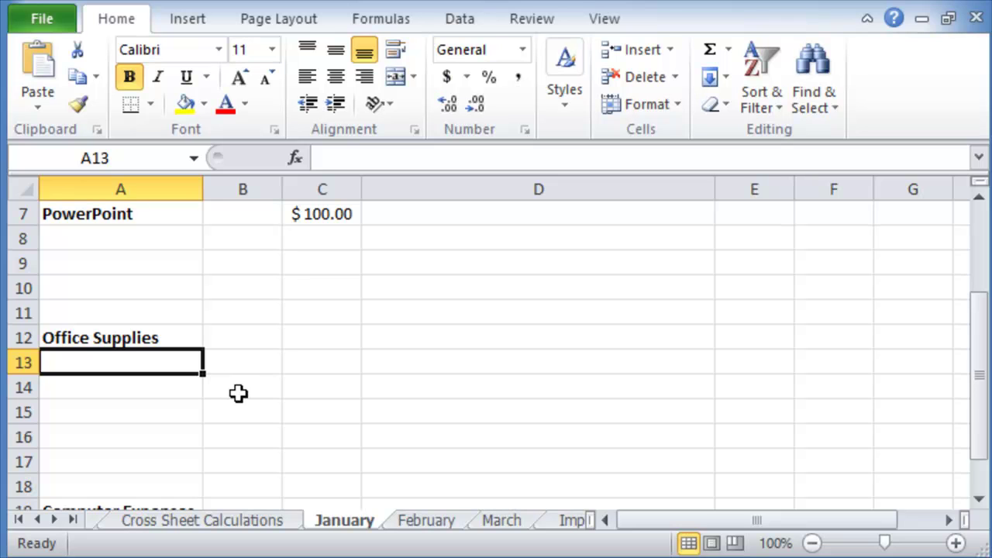
type("Penc")
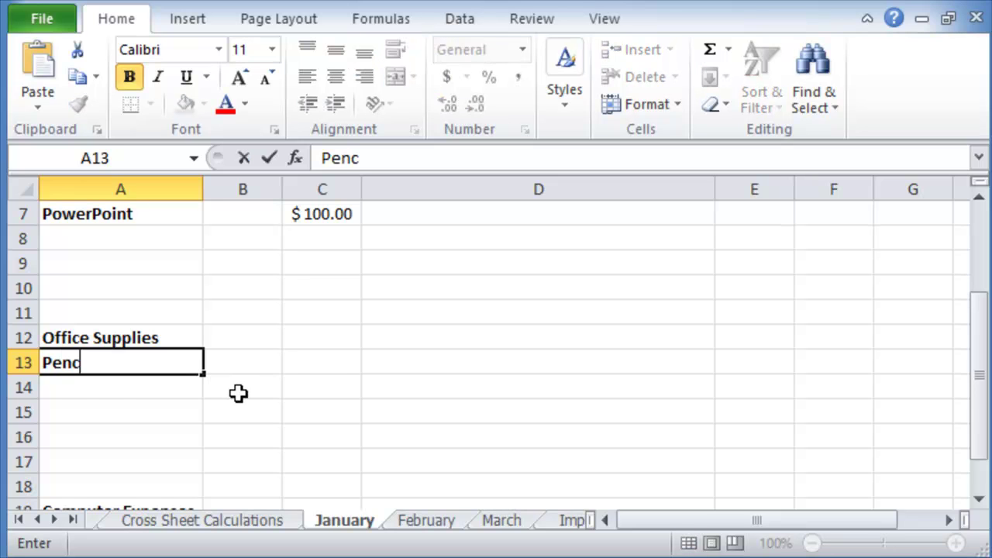
type("00")
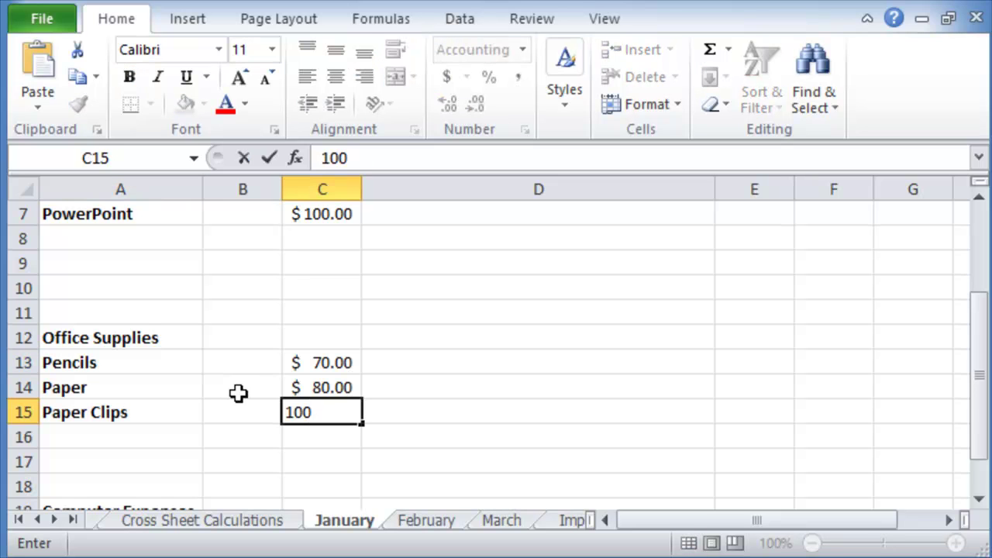
key("Return")
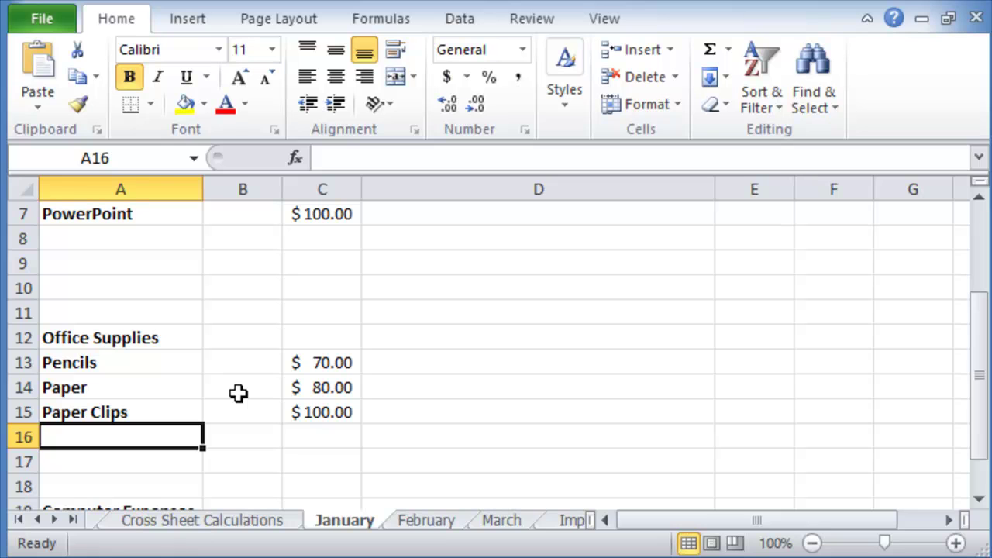
left_click(312, 334)
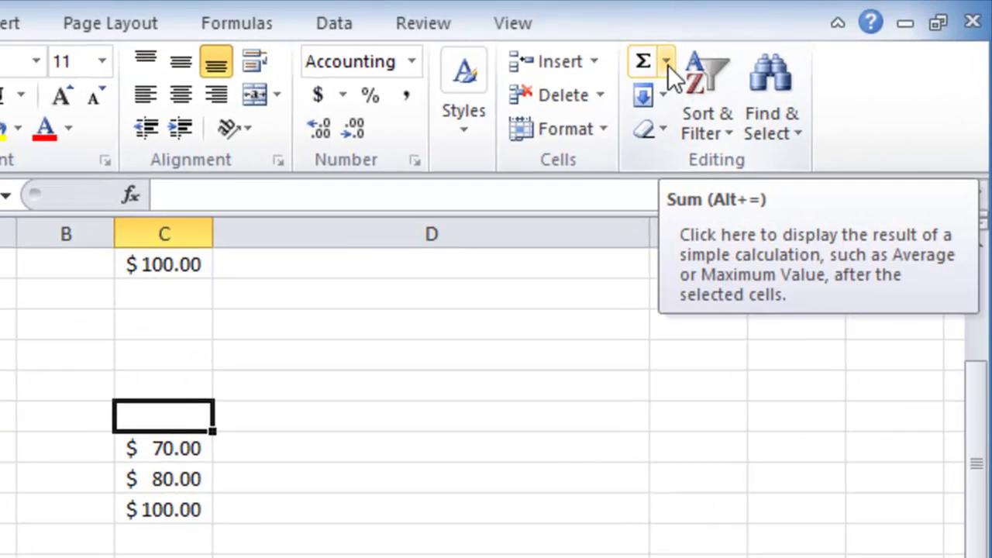
Use AutoSum to total Office Supplies in C12 as =SUM(C13:C18)
left_click(728, 49)
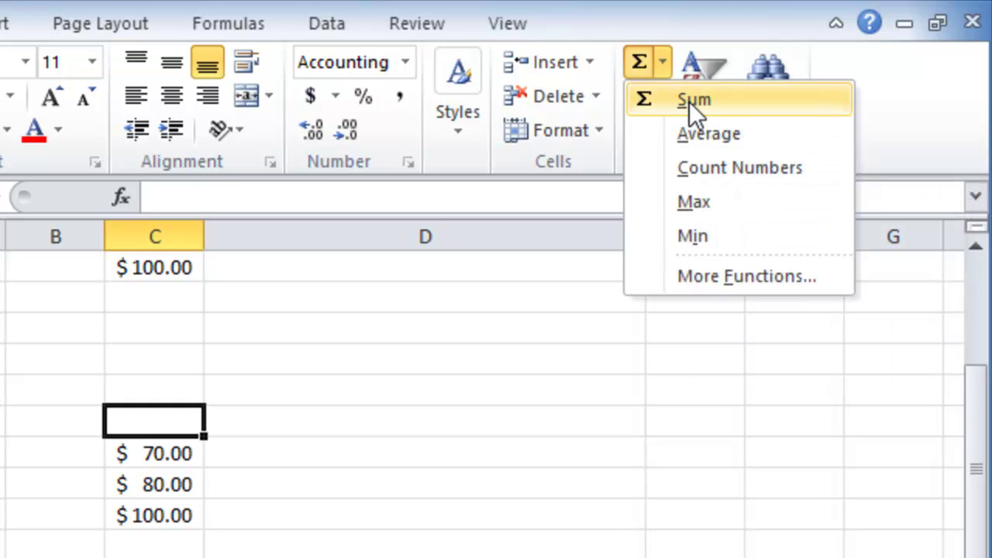
left_click(688, 101)
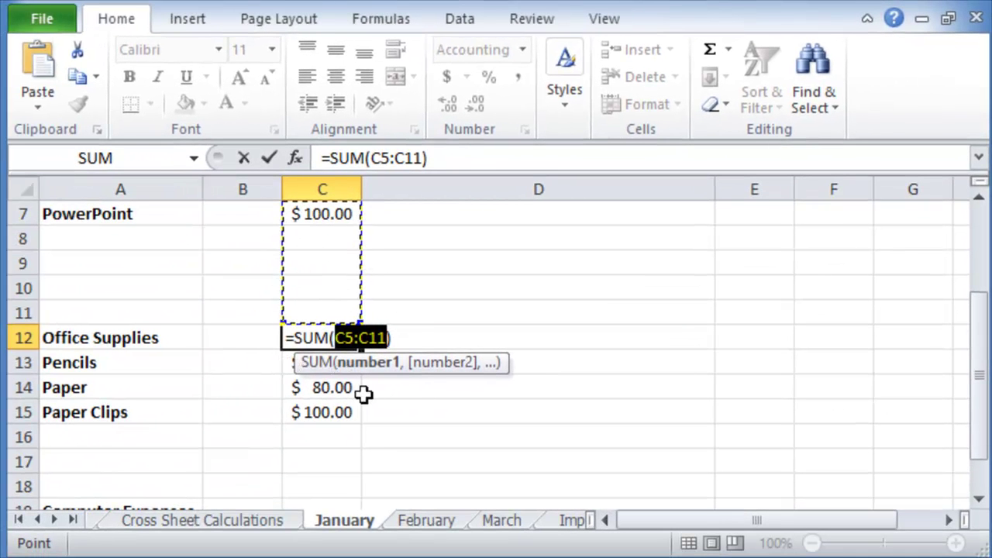
left_click_drag(288, 364, 312, 490)
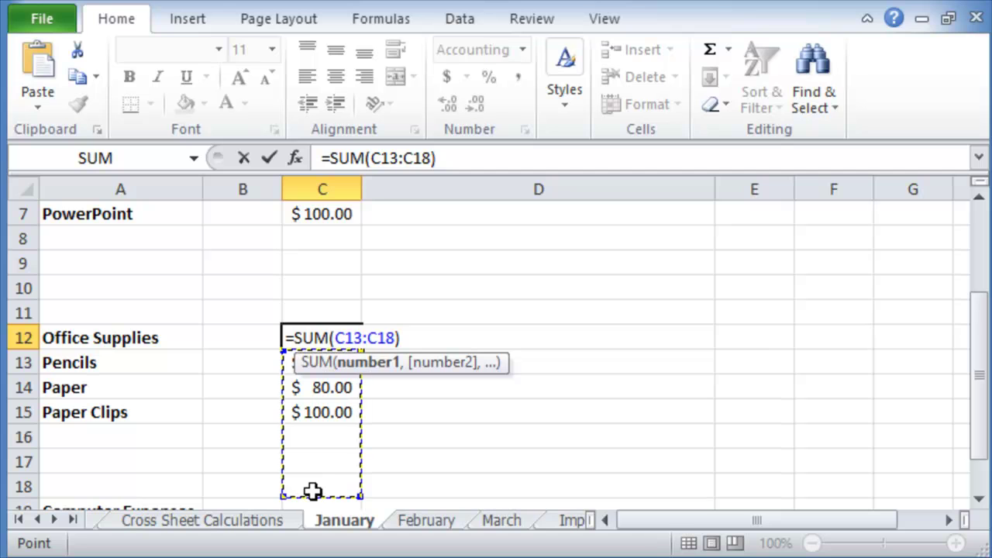
key("Return")
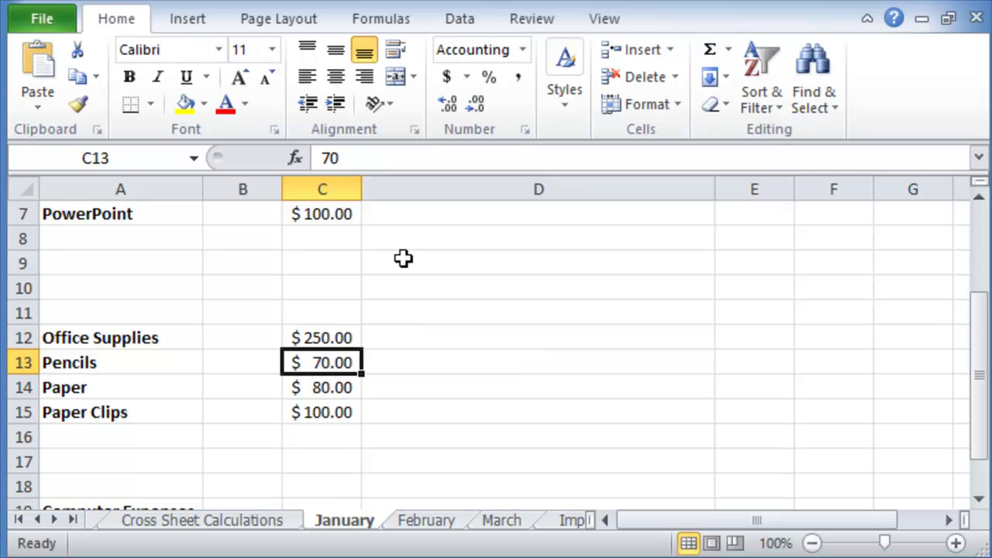
left_click(320, 341)
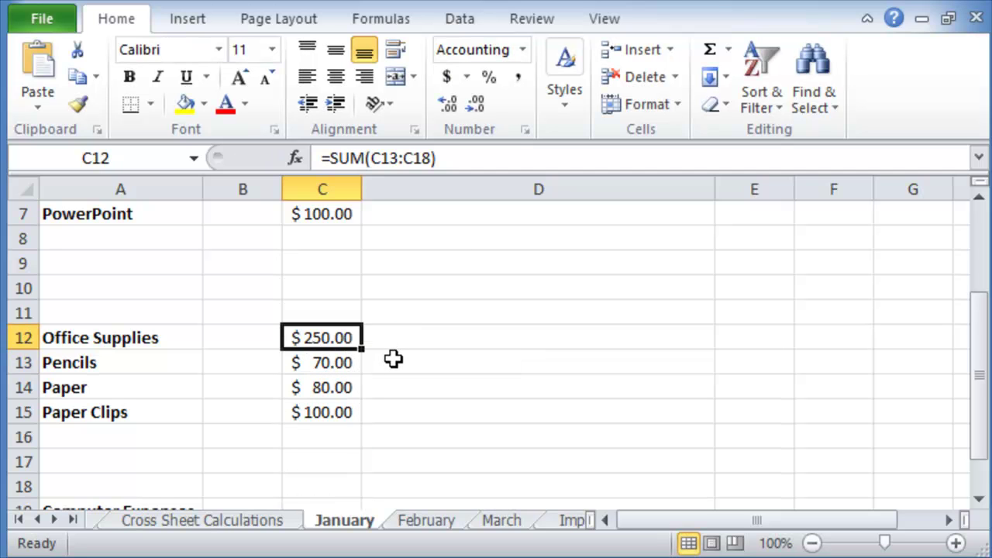
key("F2")
left_click(235, 457)
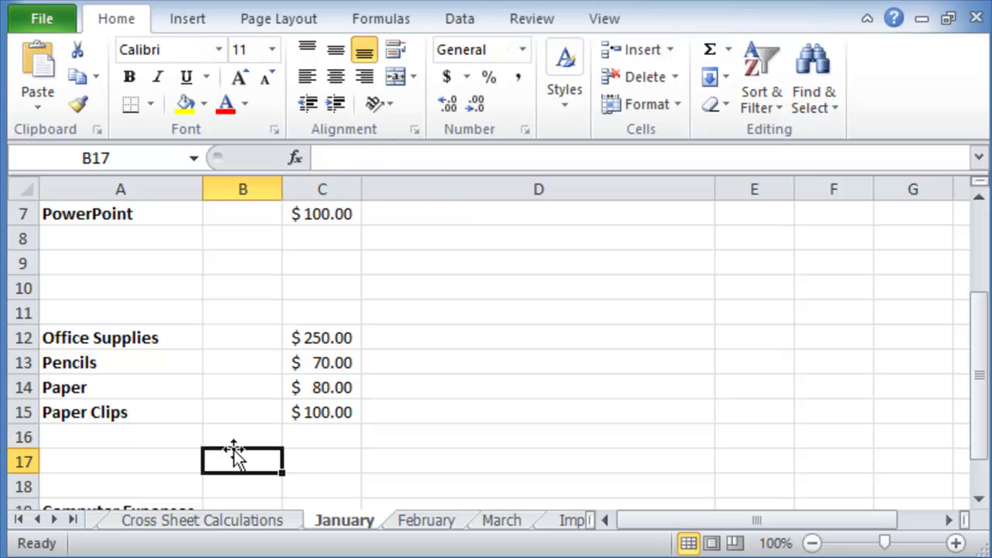
Add Software binders at $20 in row 16, bringing the total to $270.00
left_click(158, 430)
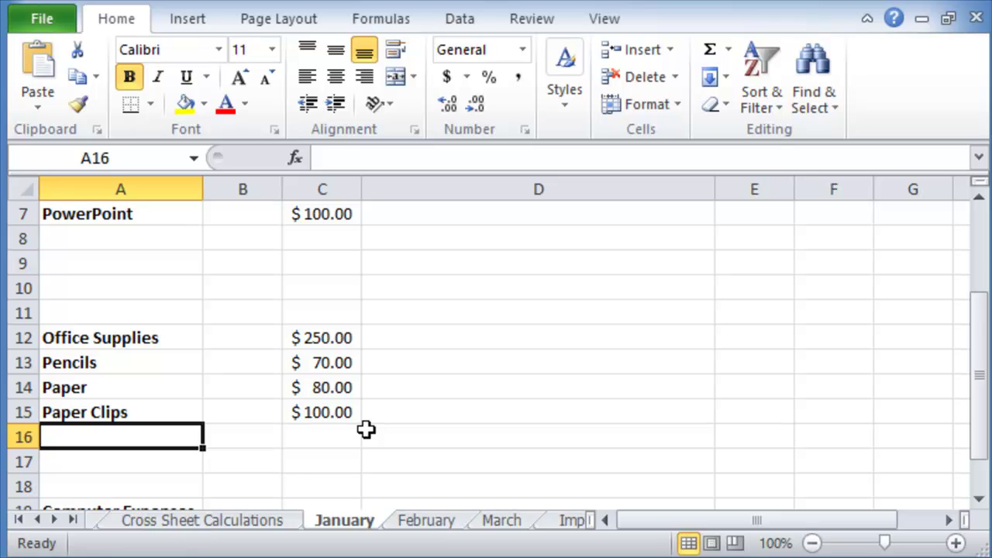
type("Sof")
left_click(333, 345)
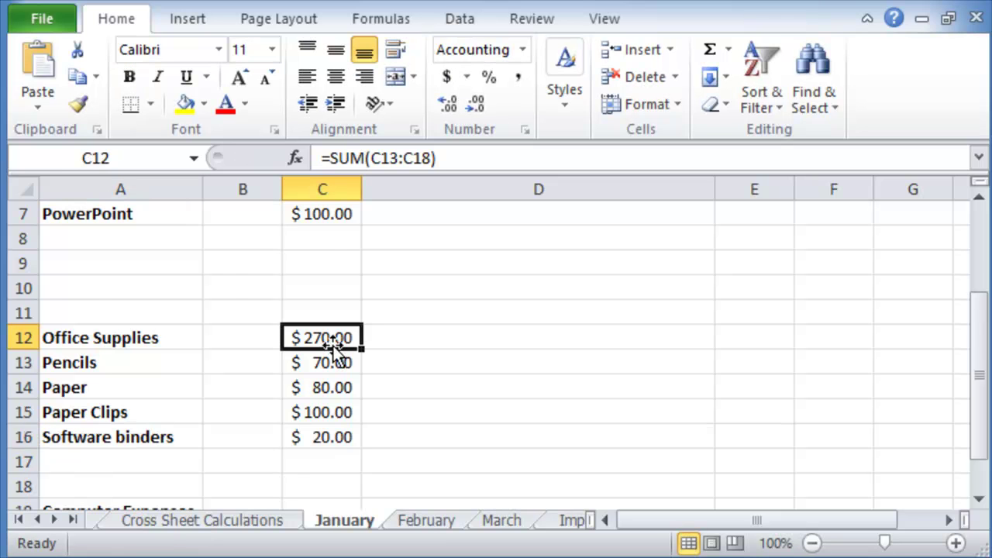
scroll(333, 345, "up", 2)
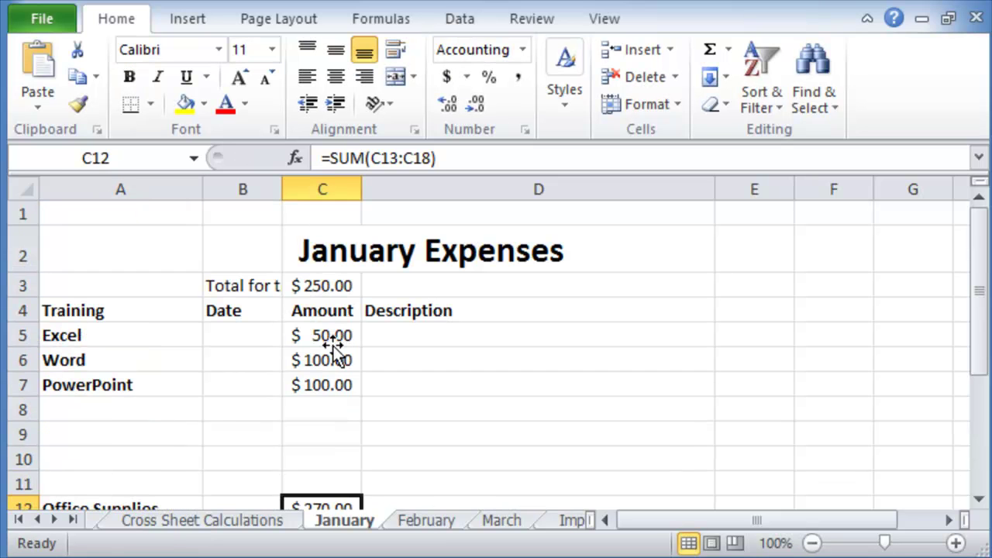
Review January's training and office supplies total formulas in C3 and C12
left_click(89, 321)
left_click(320, 289)
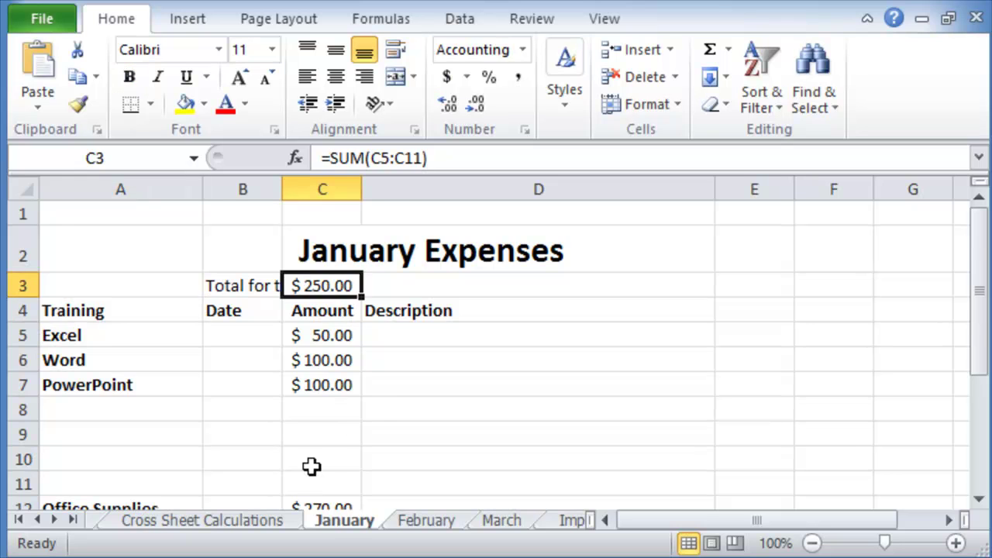
scroll(358, 390, "down", 1)
left_click(124, 411)
left_click(319, 413)
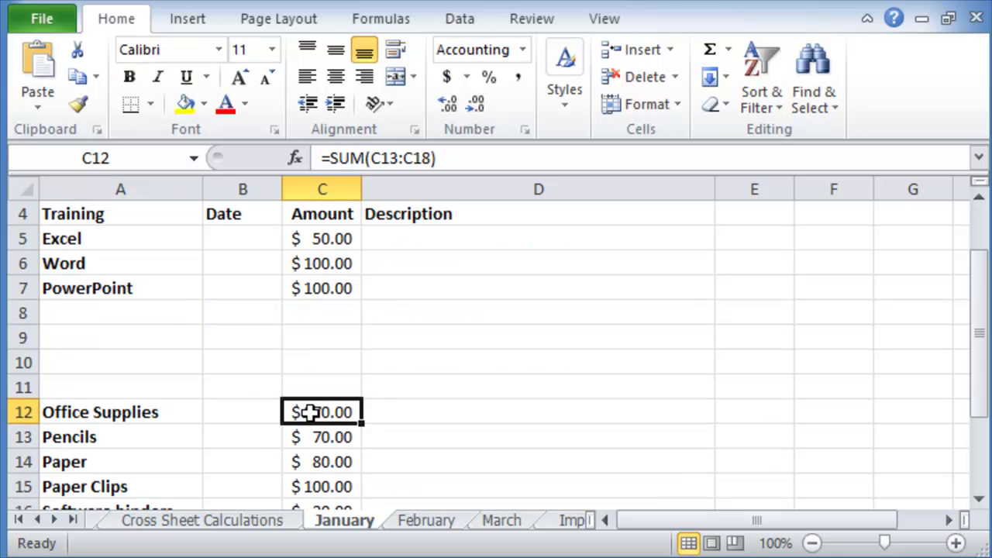
Enter February's training items and a Total label in B3, then return to January
left_click(427, 521)
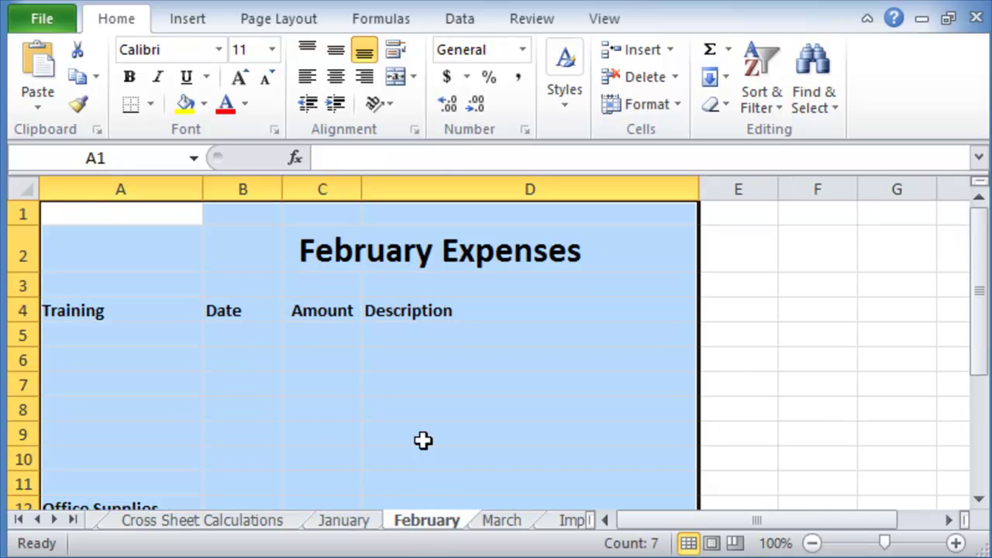
left_click(271, 364)
left_click(128, 344)
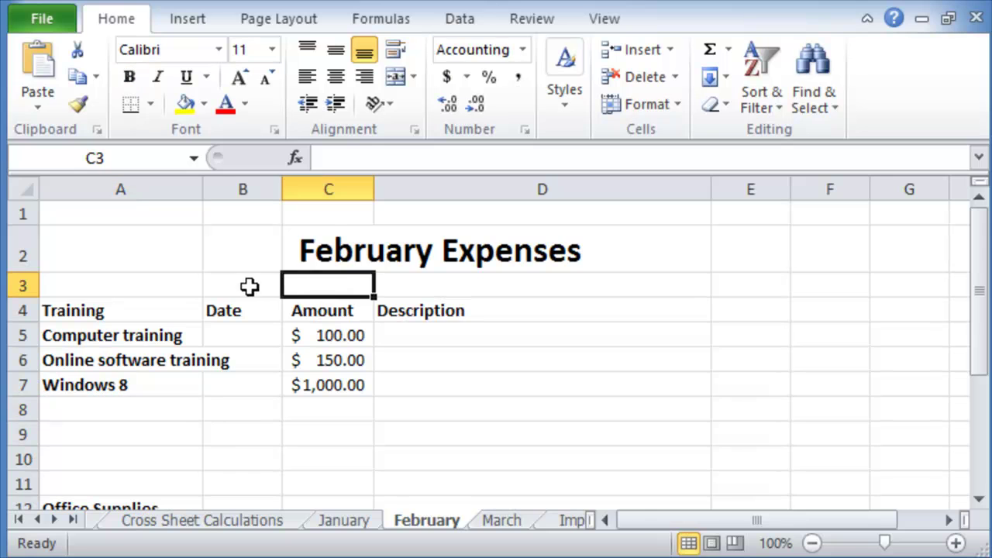
left_click(251, 285)
type("Total")
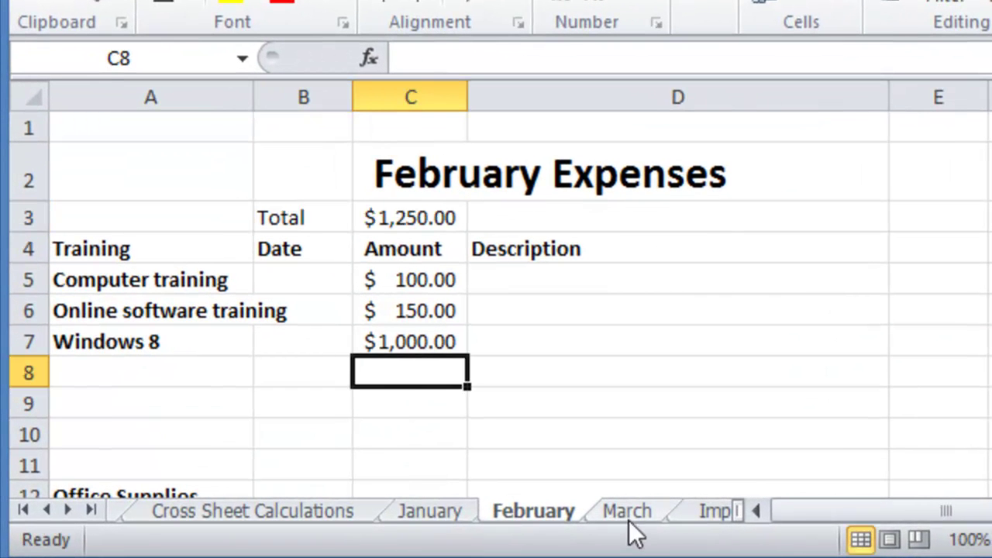
left_click(625, 512)
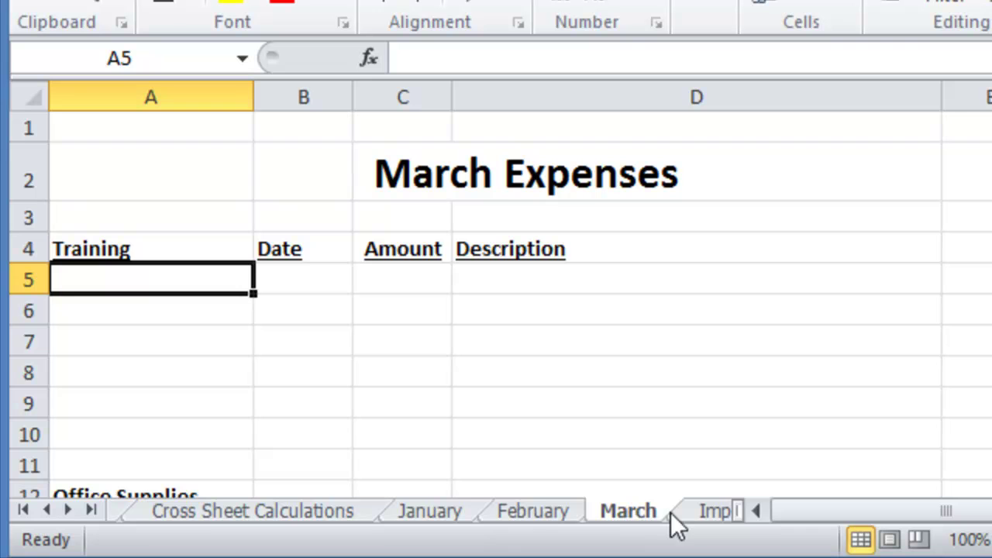
left_click(528, 512)
left_click(424, 511)
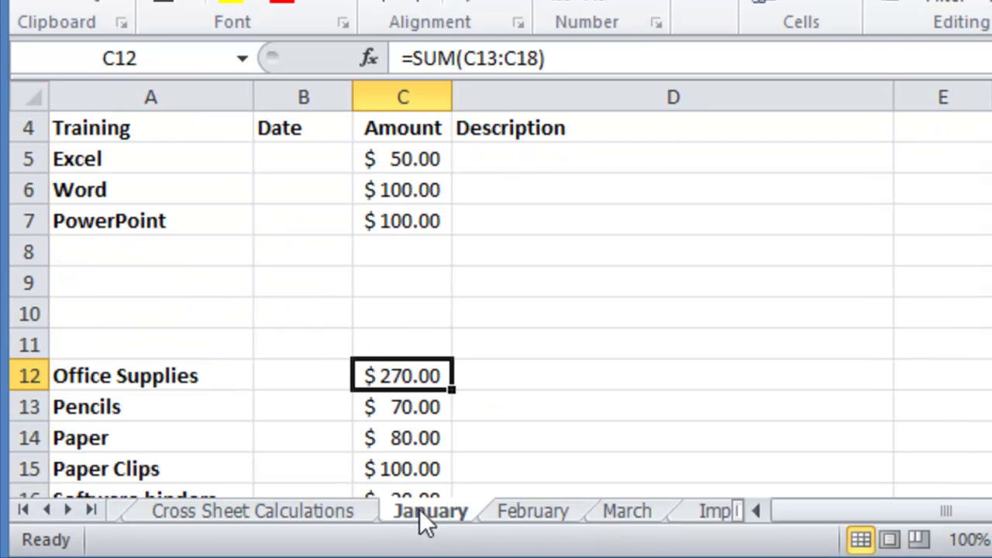
Check the formula behind January's training total, then return to the summary sheet
left_click(292, 510)
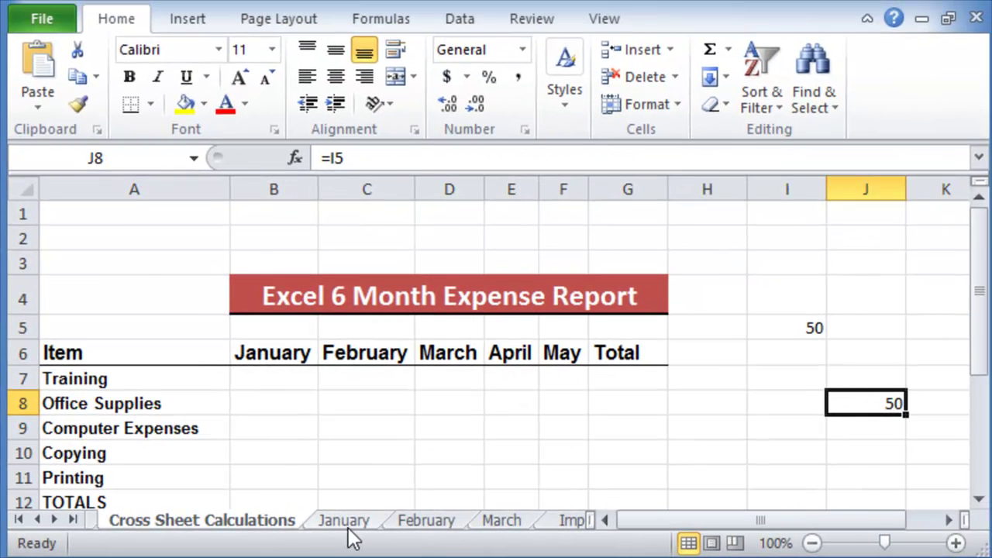
left_click(376, 516)
scroll(306, 256, "up", 1)
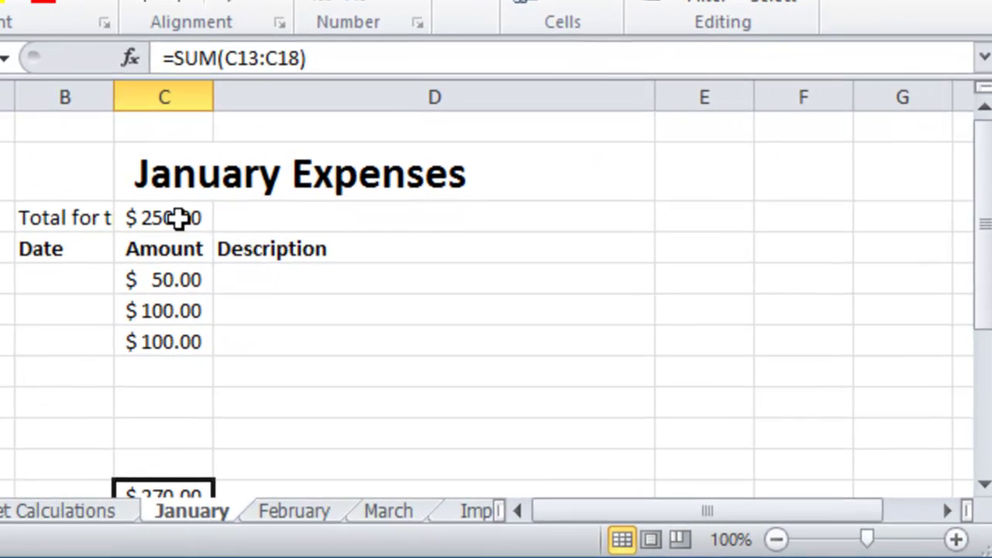
left_click(175, 218)
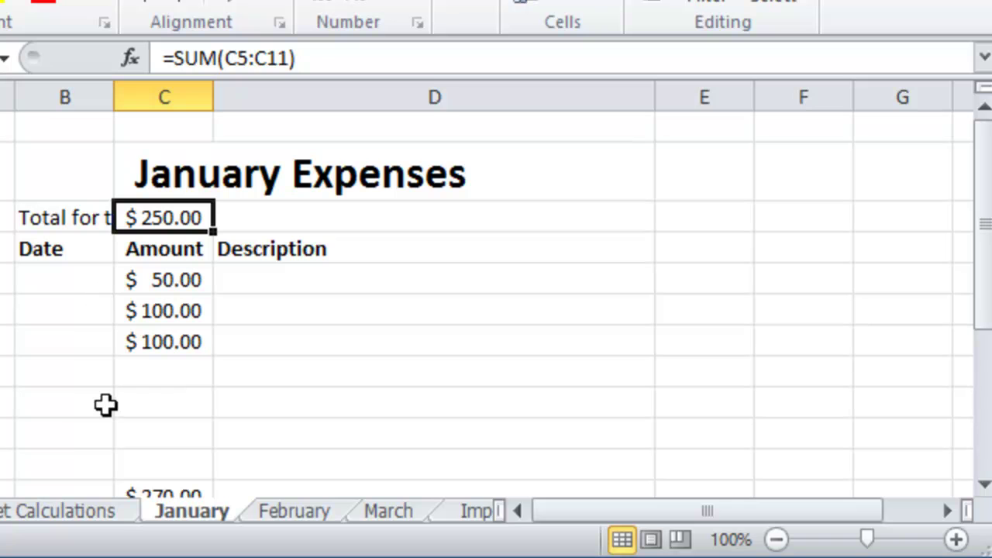
key("ctrl+Page_Up")
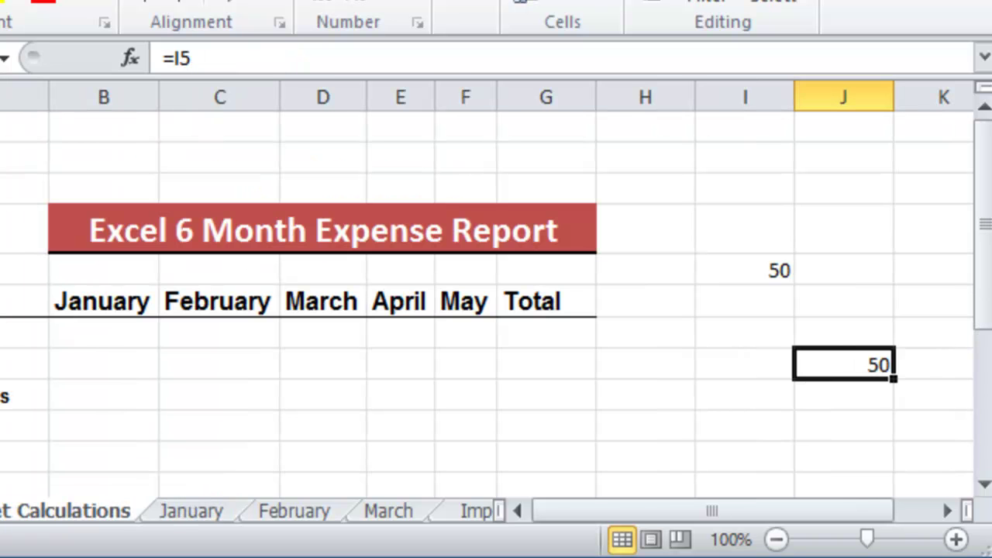
left_click(64, 332)
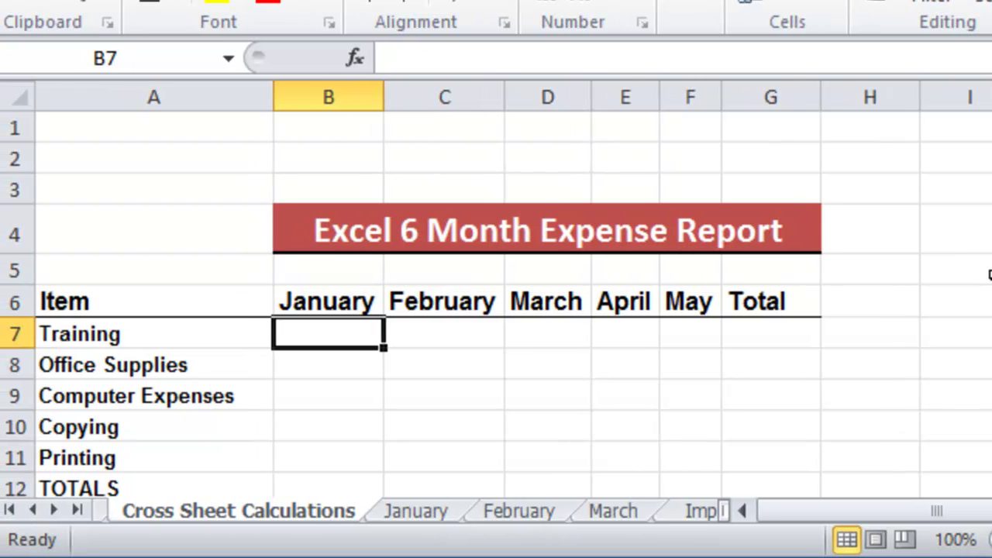
Put the formula =I5 in J3 so it displays 50
left_click(839, 188)
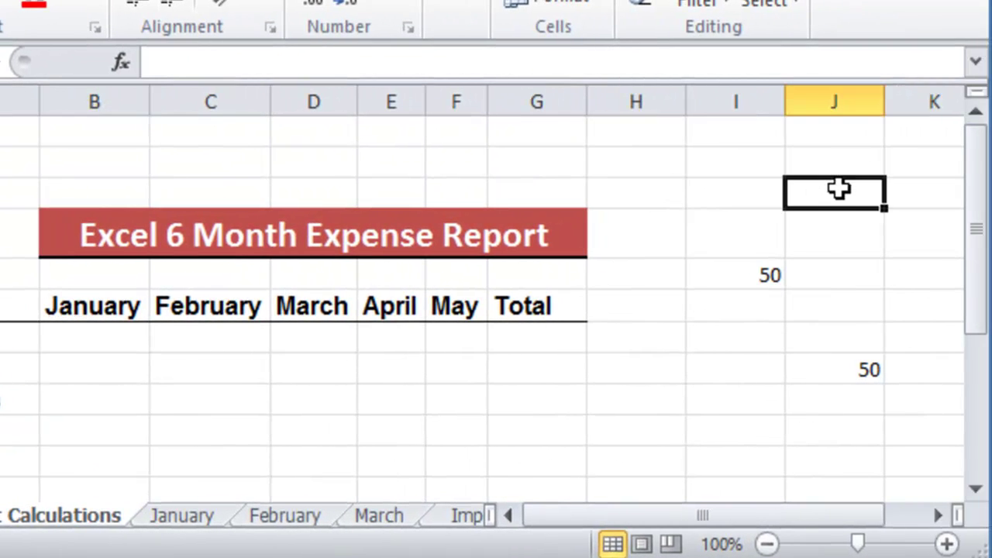
type("=")
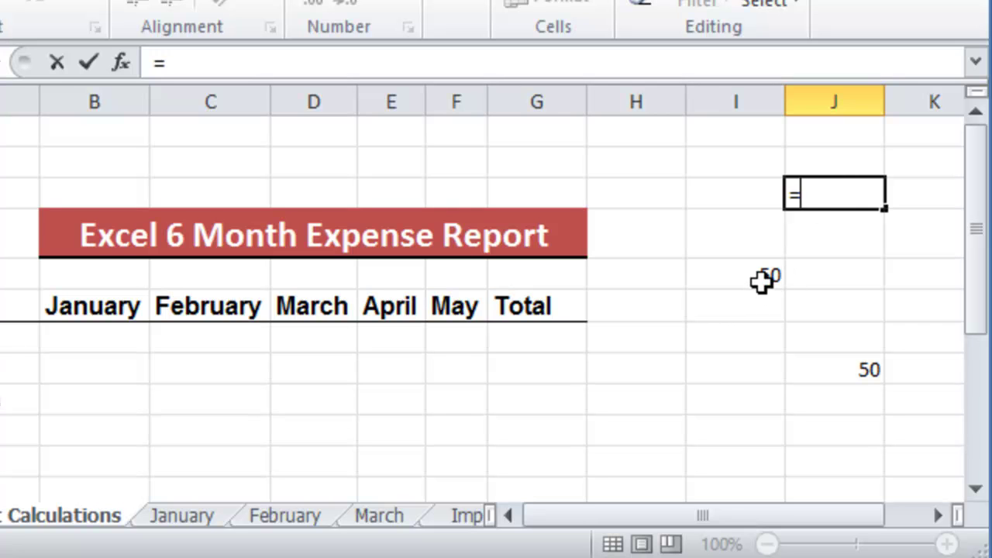
left_click(763, 280)
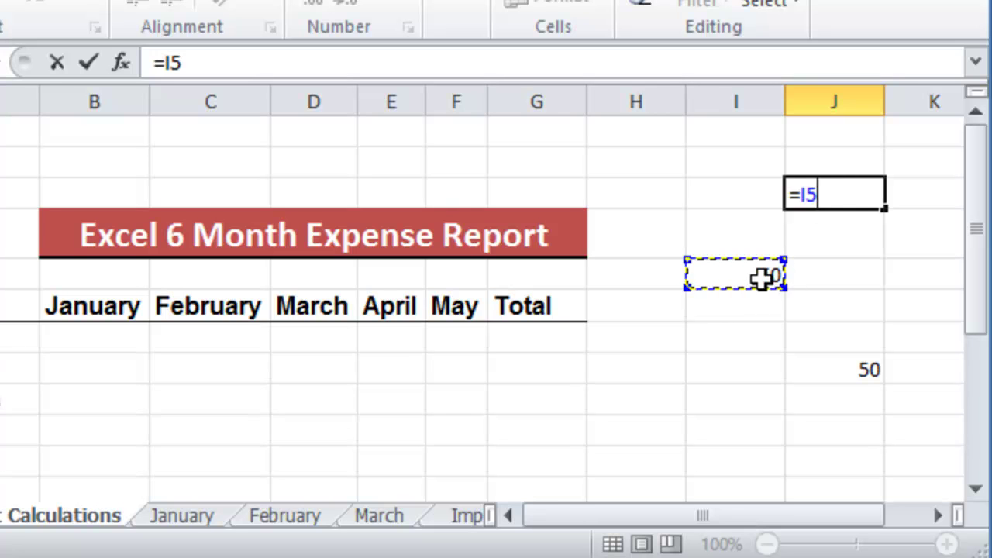
key("Return")
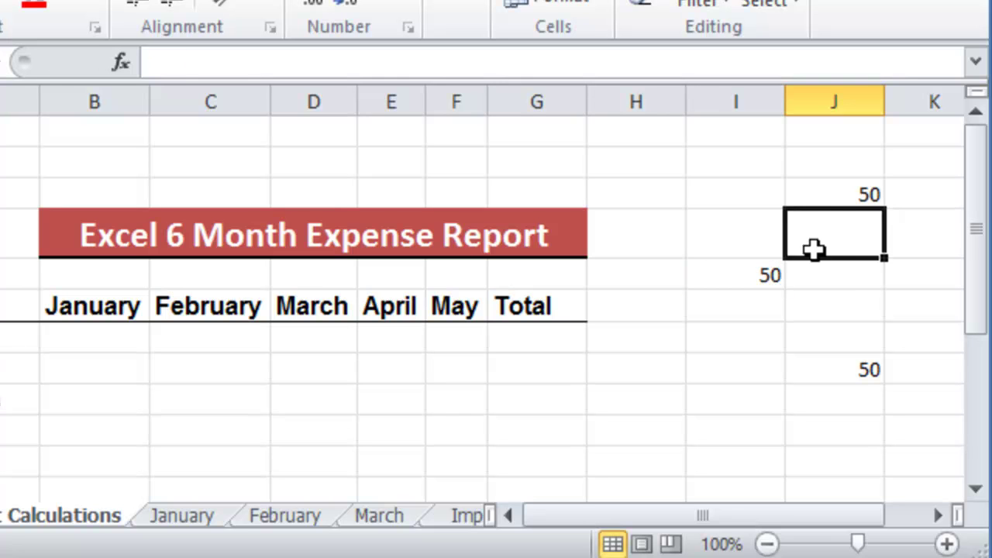
left_click(850, 195)
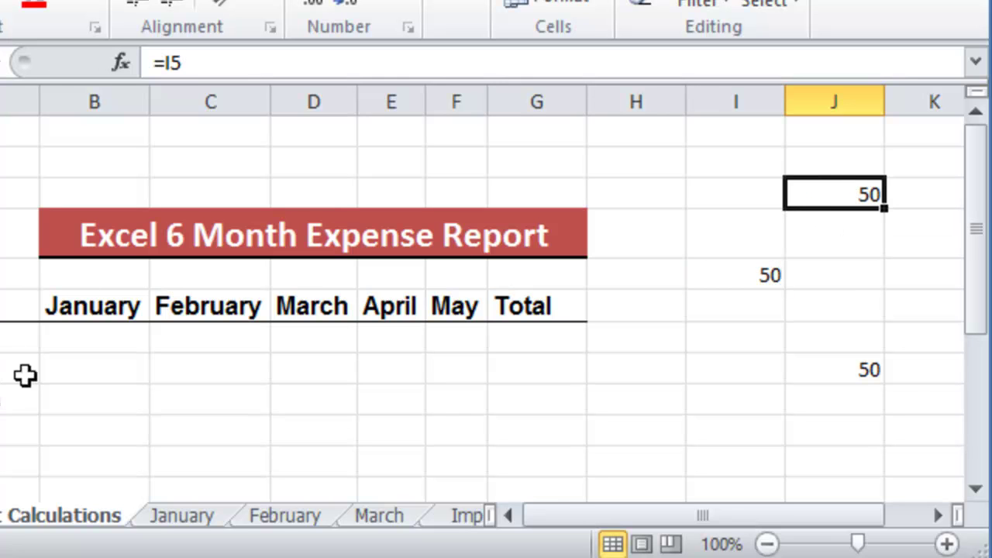
Link summary B7 to January's C3 training total, showing $250.00
left_click(101, 348)
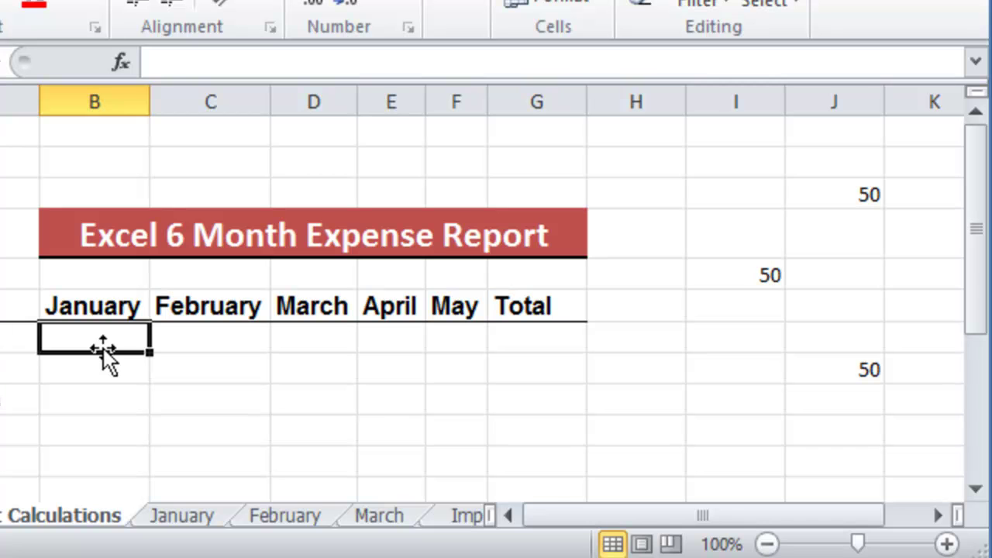
type("=")
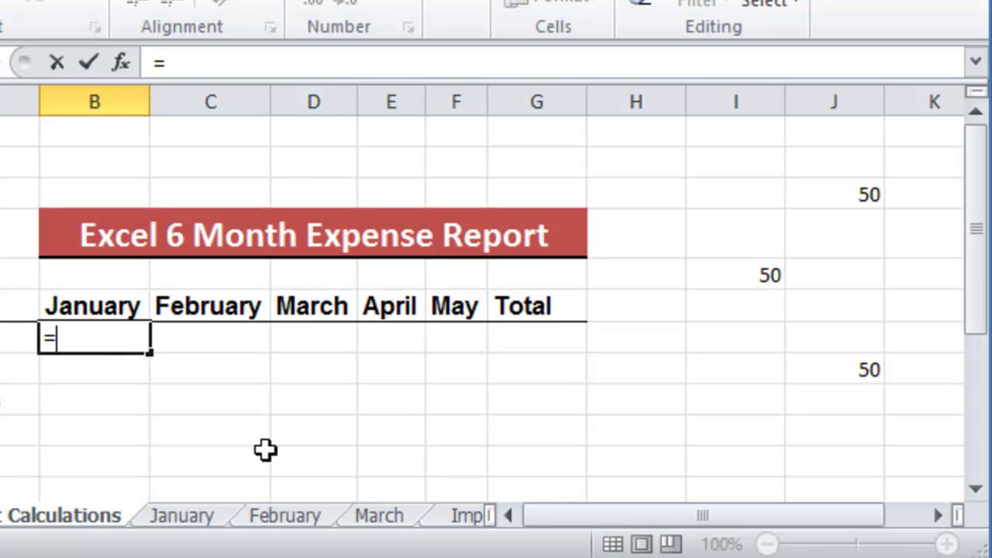
left_click(197, 515)
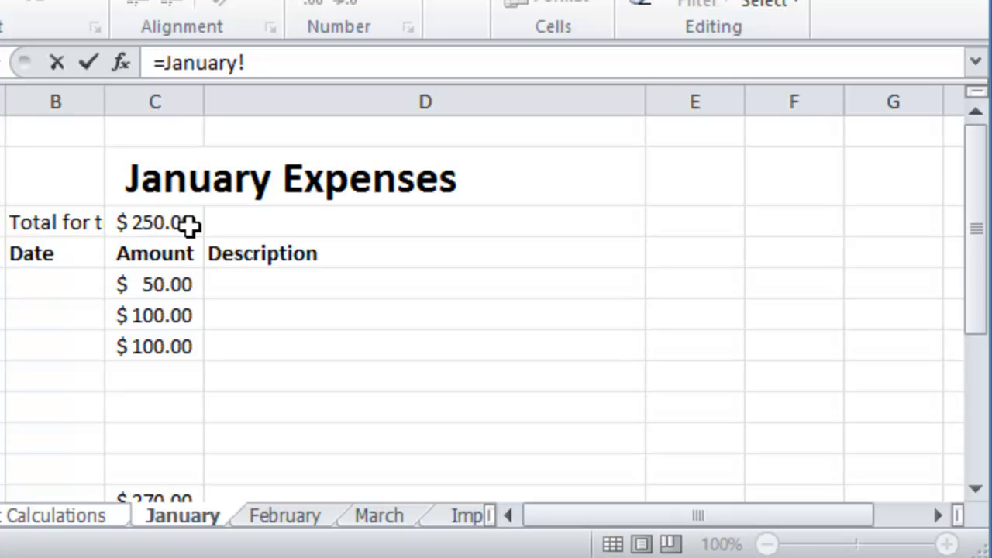
left_click(167, 223)
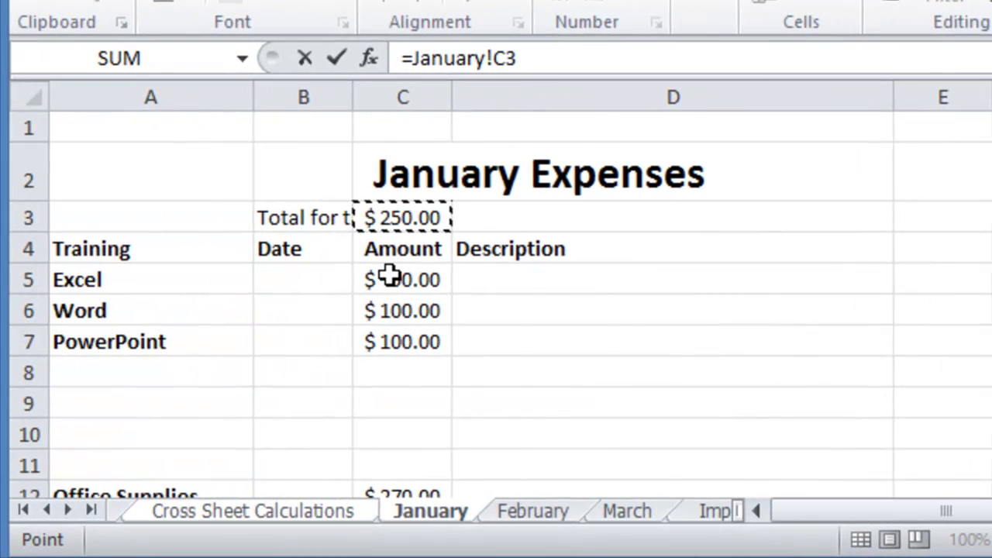
key("Return")
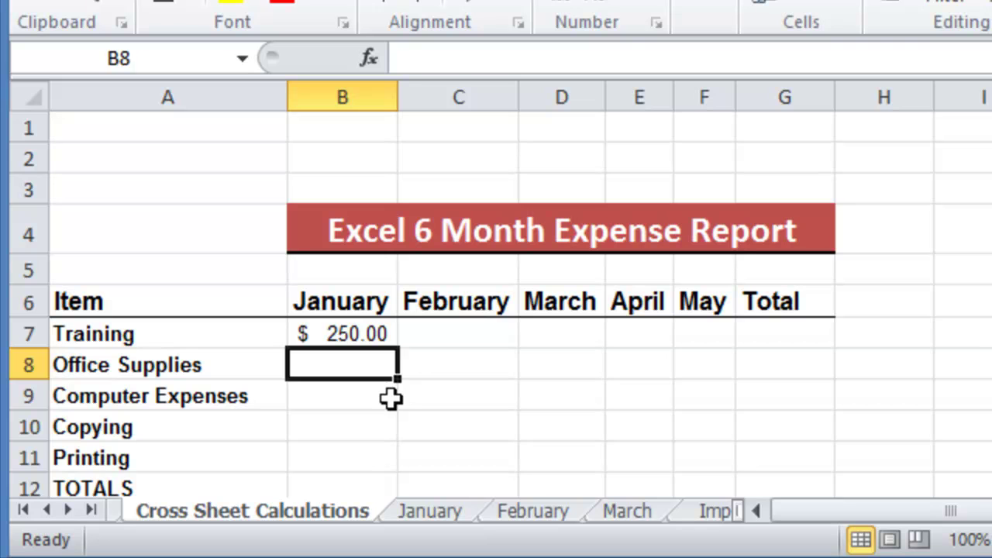
Link summary B8 to January's C12 Office Supplies total, showing $270.00
type("=")
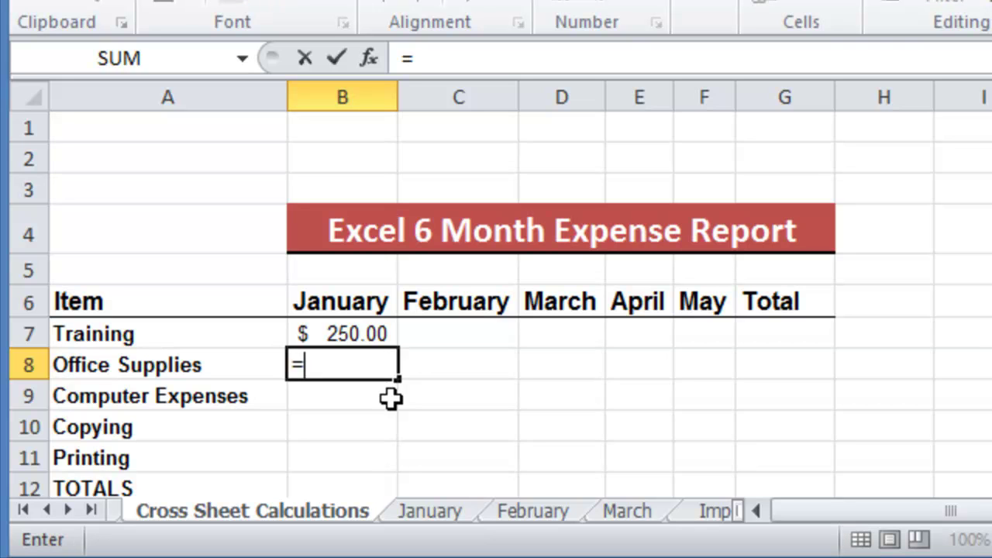
left_click(419, 509)
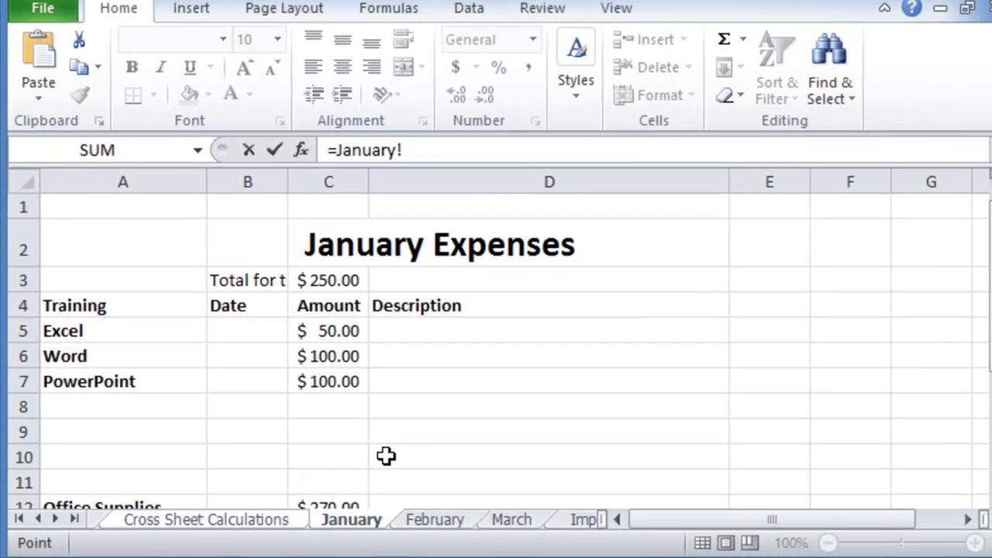
scroll(469, 434, "down", 1)
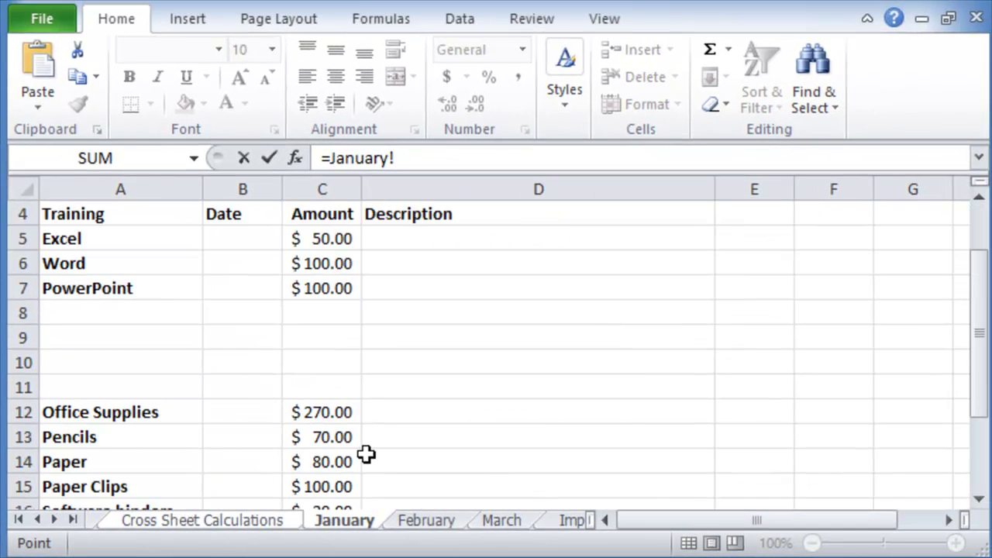
left_click(324, 411)
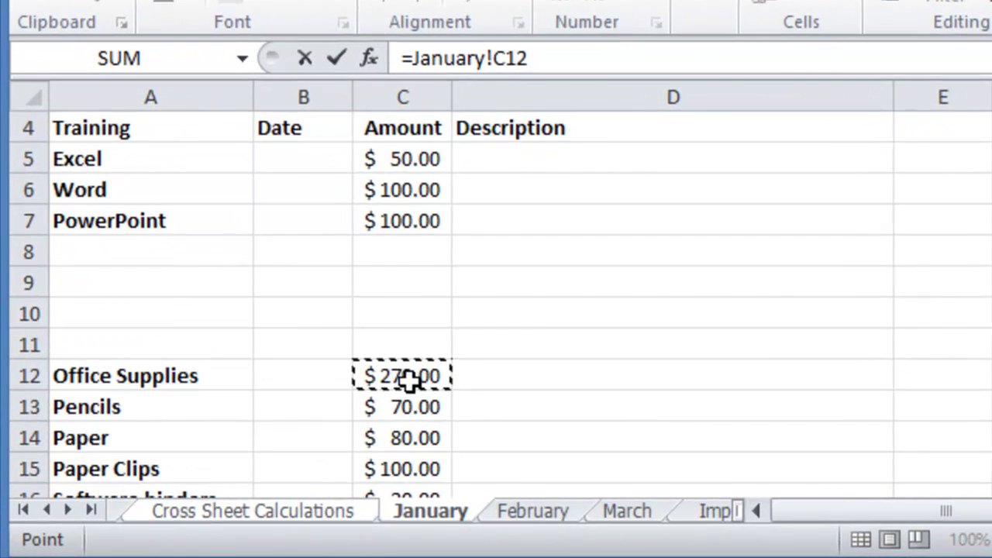
key("Return")
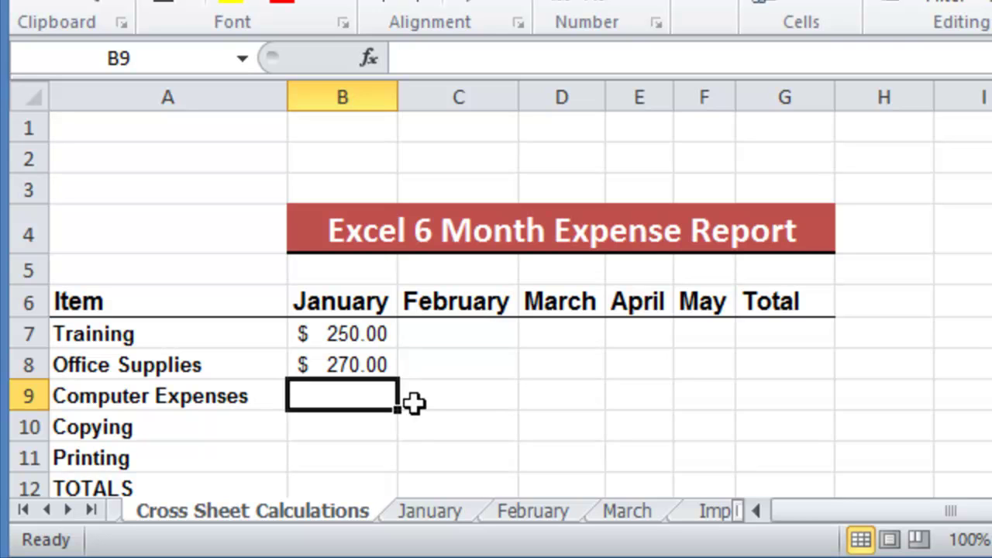
Enter =February!C3 in summary C7 so it shows February's $1,250.00 training total
left_click(457, 333)
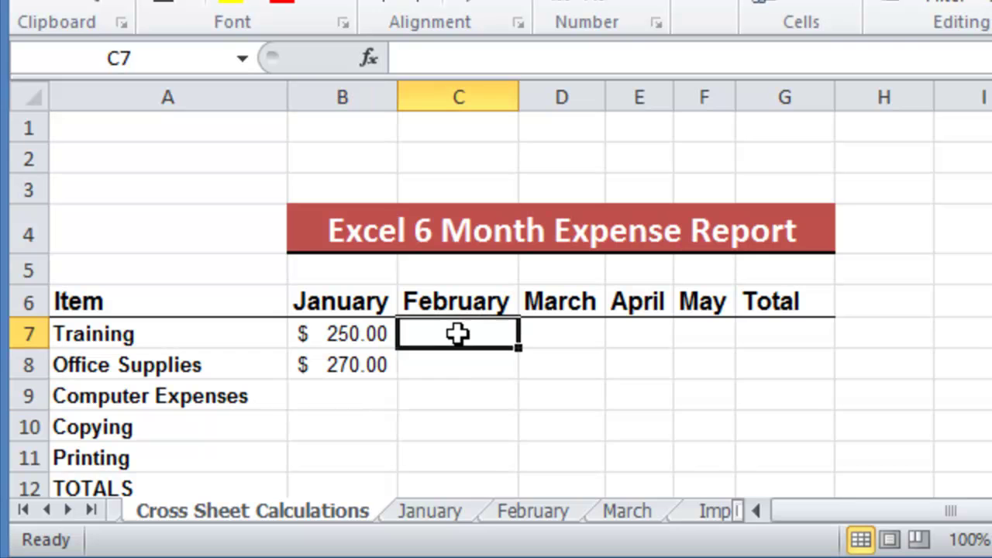
left_click(534, 512)
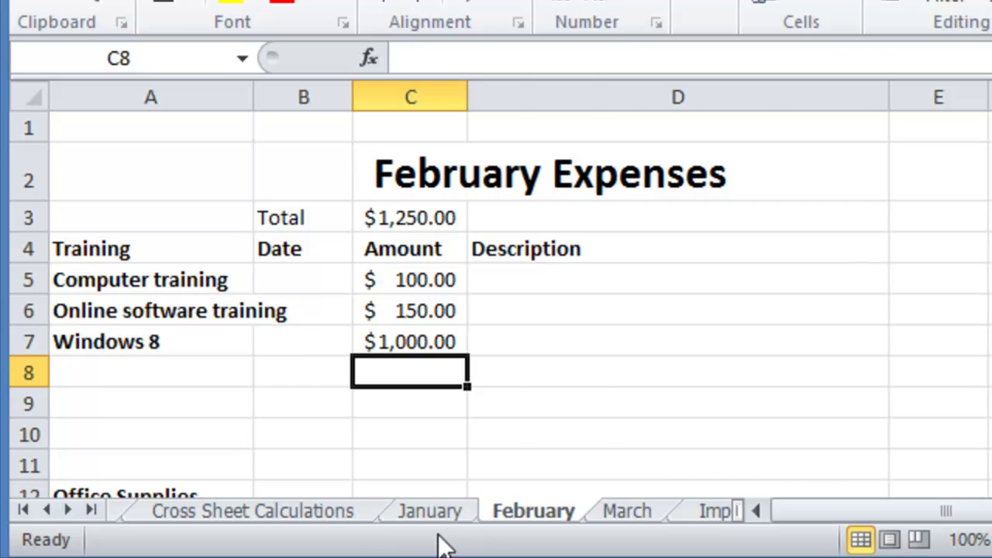
left_click(310, 513)
type("=")
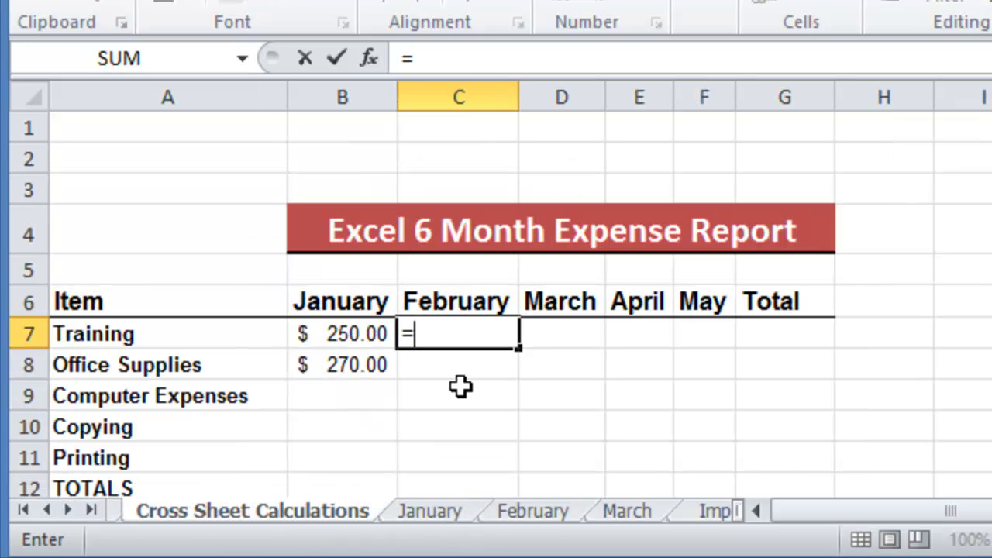
left_click(542, 515)
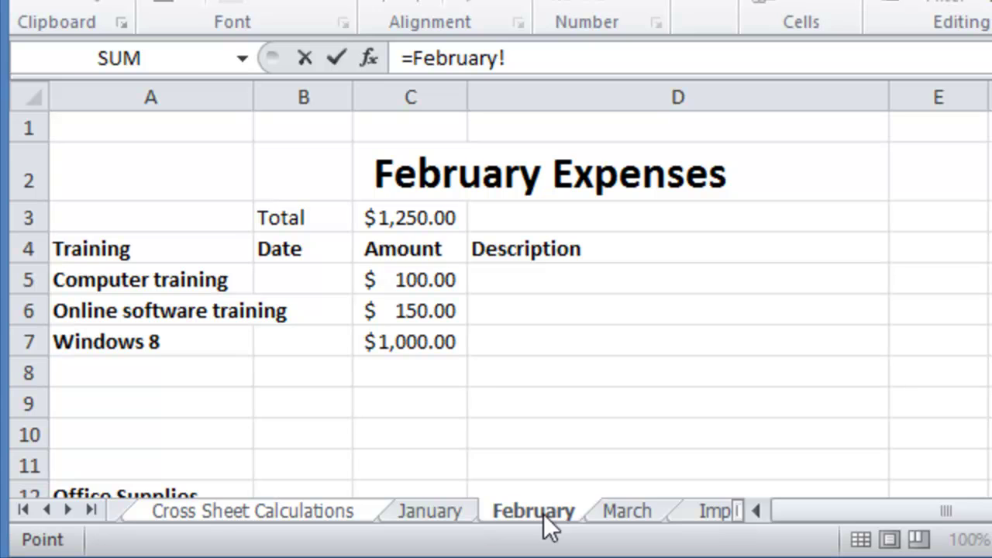
left_click(418, 219)
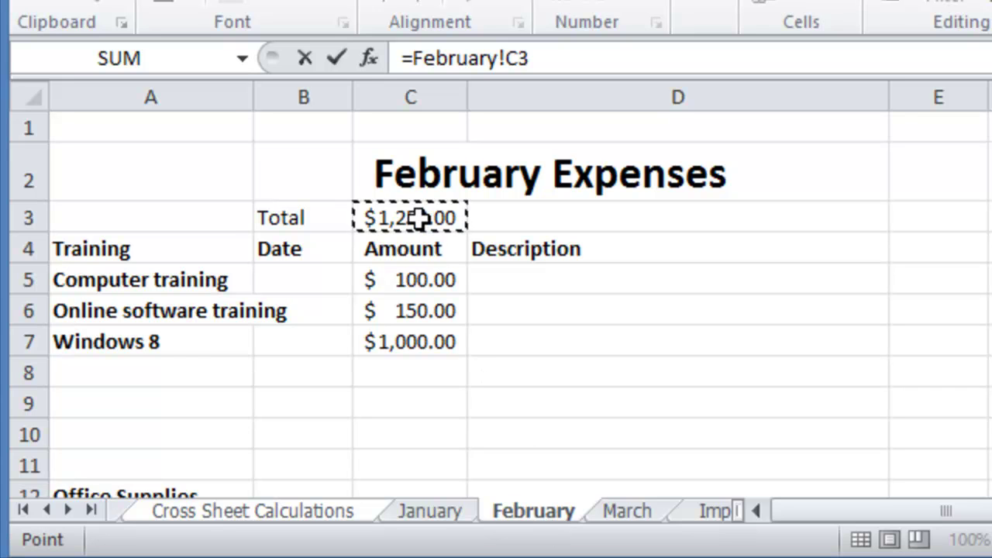
key("Return")
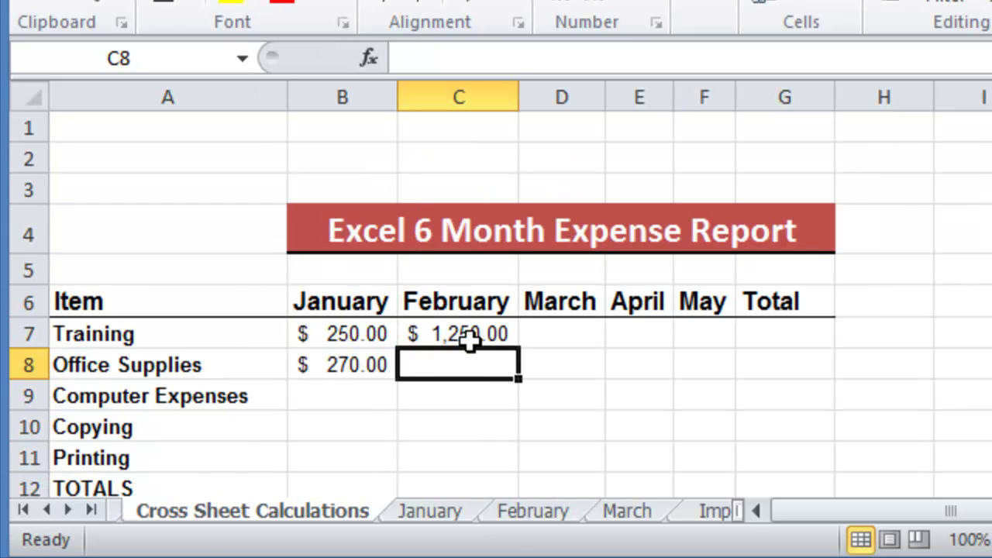
left_click(469, 341)
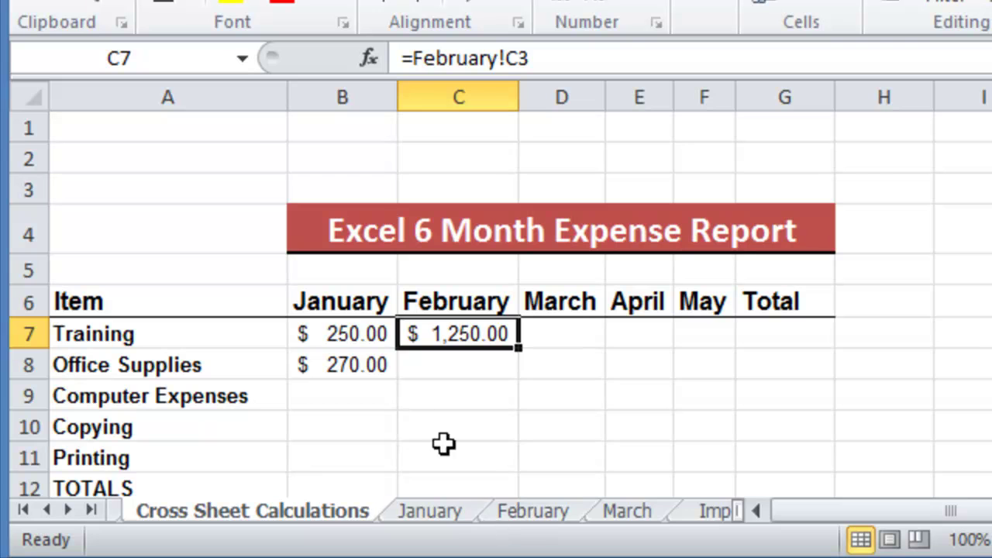
Add Google Chrome at $25 to January's training list, making summary B7 show $275.00
left_click(374, 341)
left_click(434, 511)
left_click(106, 251)
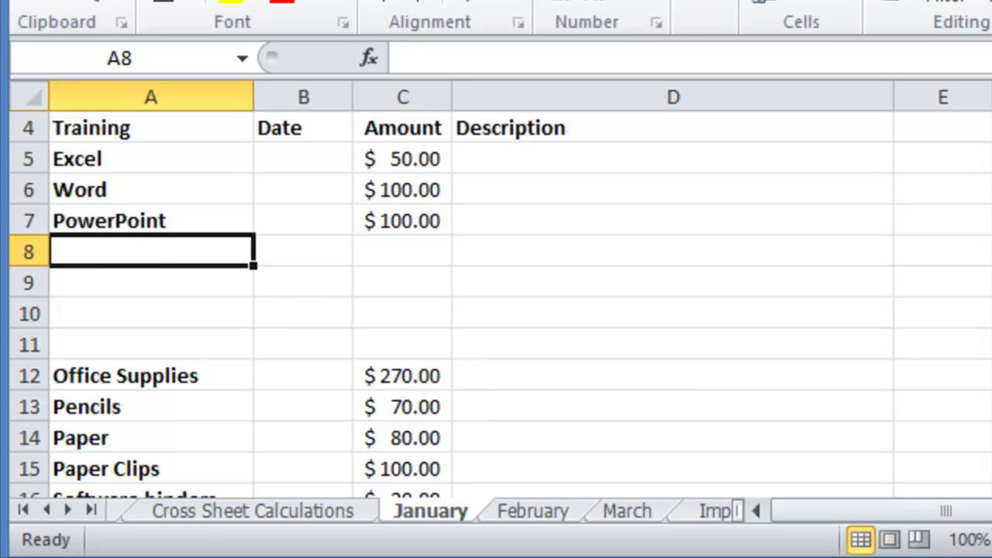
type("Google Chrome")
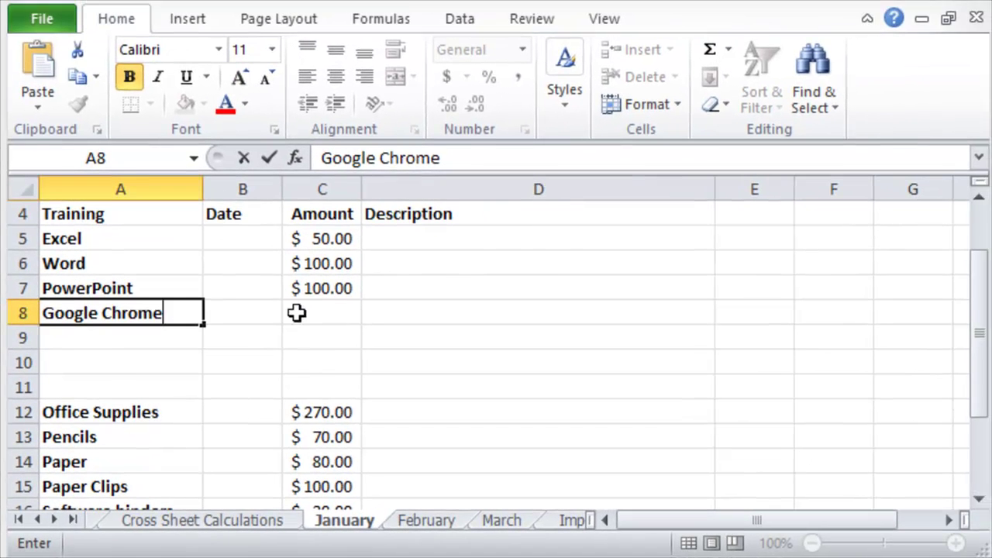
left_click(333, 285)
type("25")
scroll(369, 257, "up", 1)
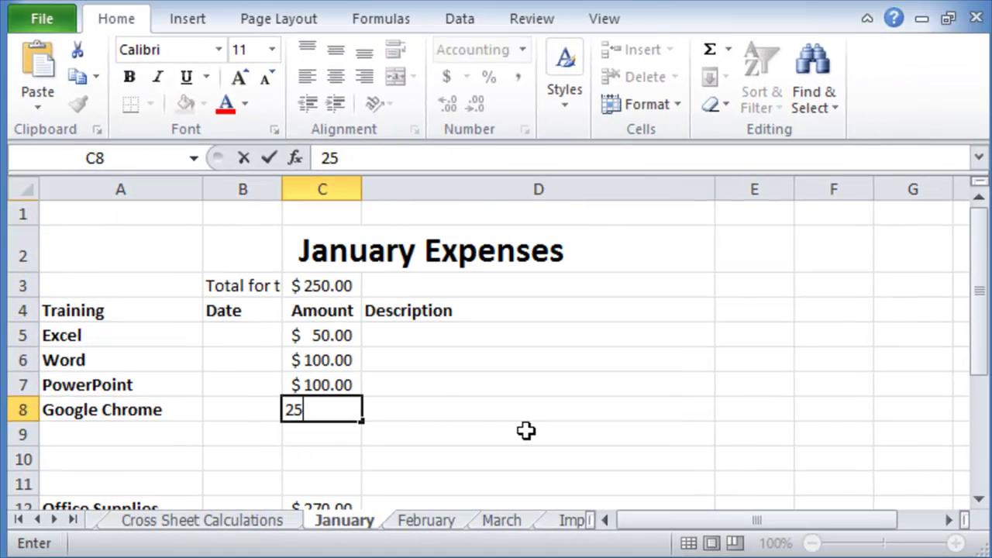
key("Return")
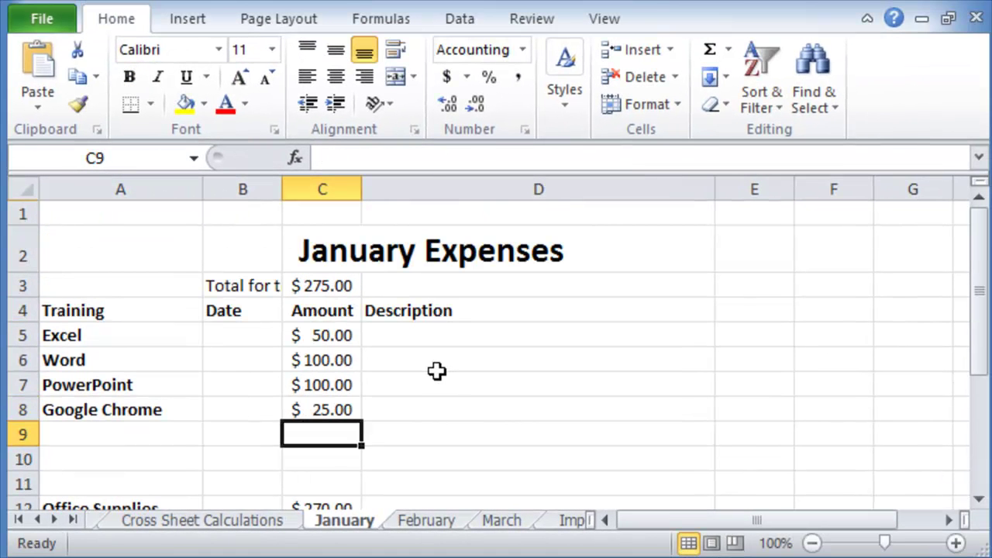
left_click(198, 521)
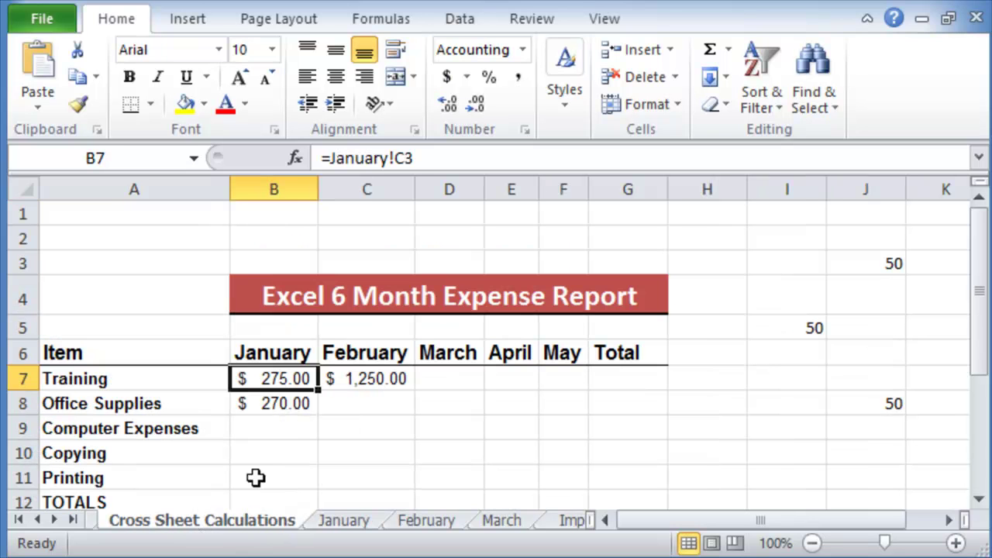